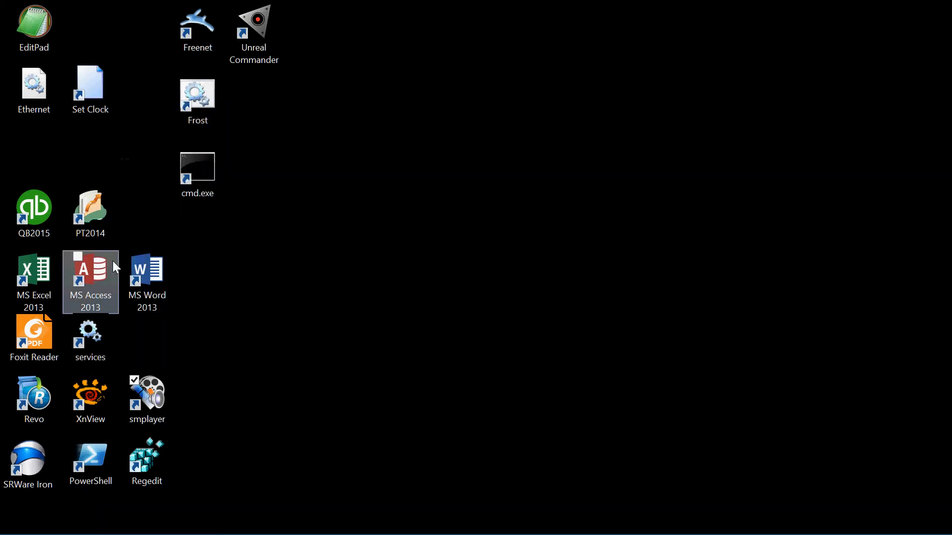
Step: Start Access and open the recent database AdventureWorksOLTP.accdb from C: » Files » Database
{"action": "double_click", "coordinate": [90, 266]}
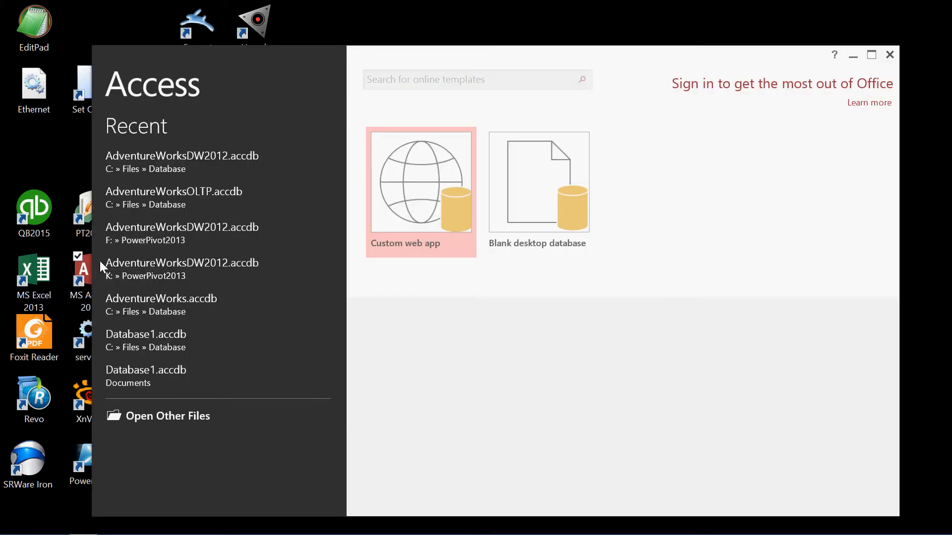
{"action": "left_click", "coordinate": [160, 419]}
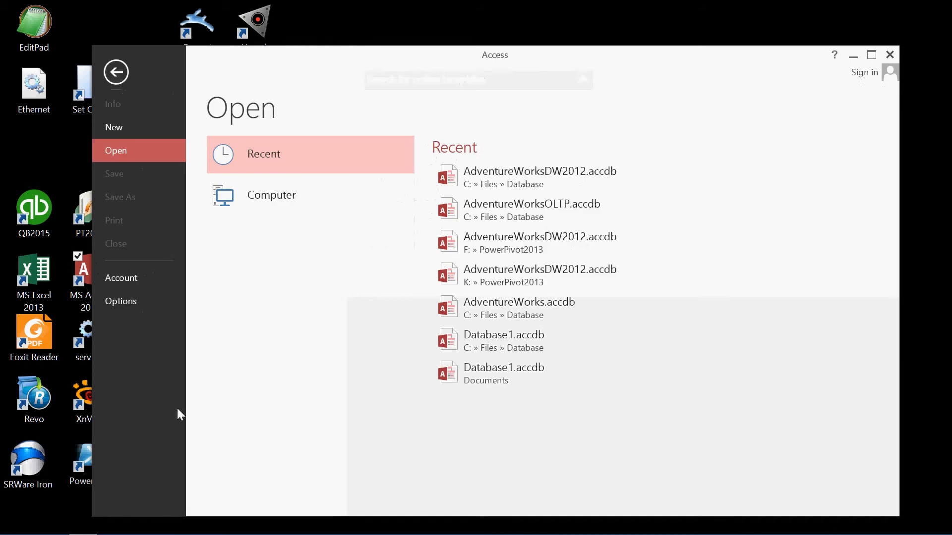
{"action": "left_click", "coordinate": [534, 204]}
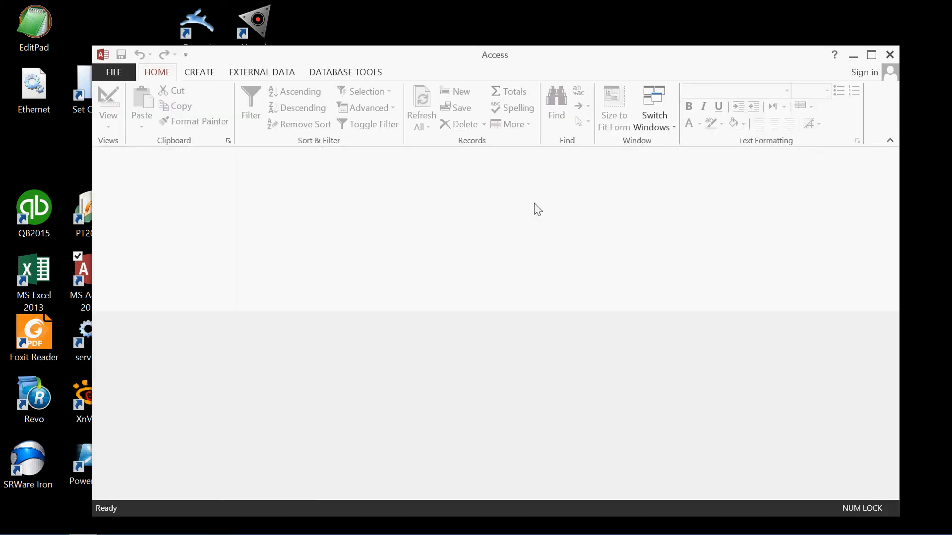
Step: Show the OLTP database's relationships diagram in a maximized window and examine how its tables are linked
{"action": "left_click", "coordinate": [346, 72]}
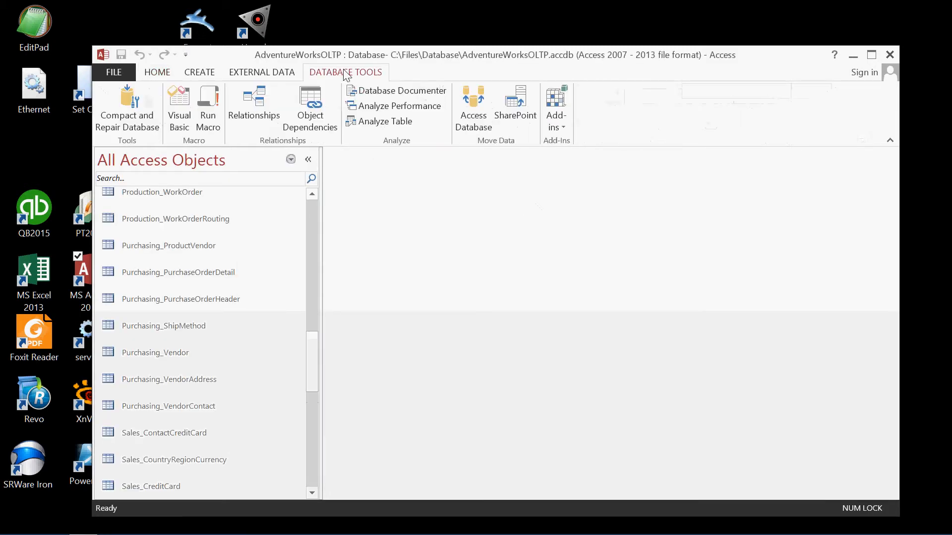
{"action": "left_click", "coordinate": [252, 114]}
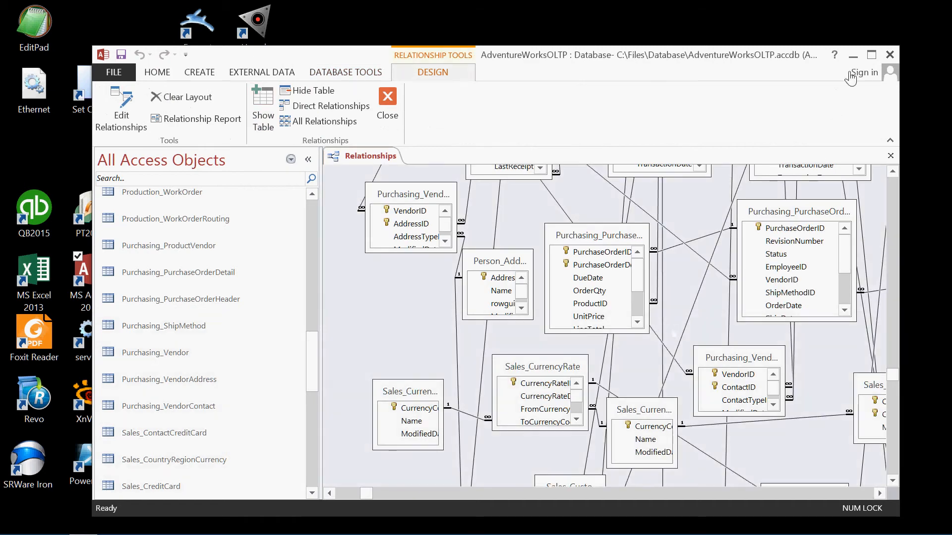
{"action": "left_click", "coordinate": [871, 56]}
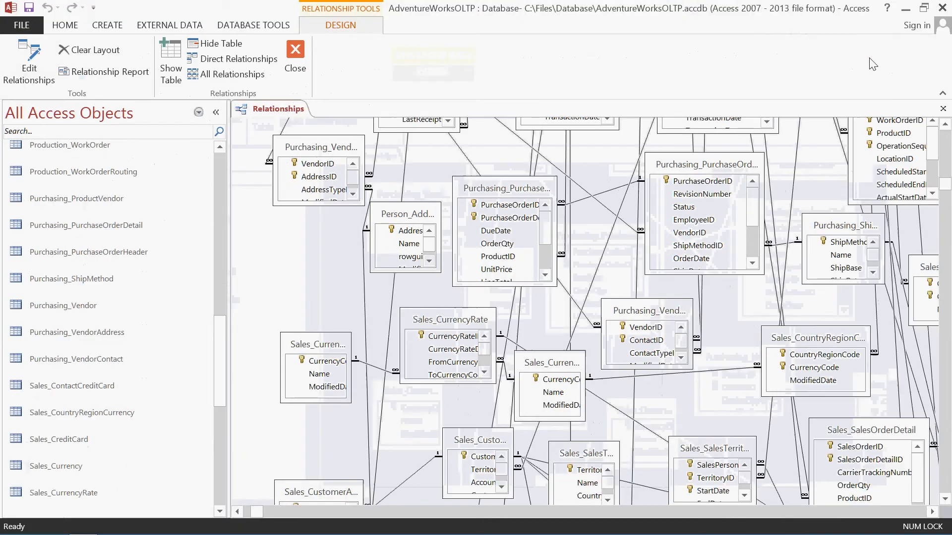
{"action": "left_click", "coordinate": [844, 511]}
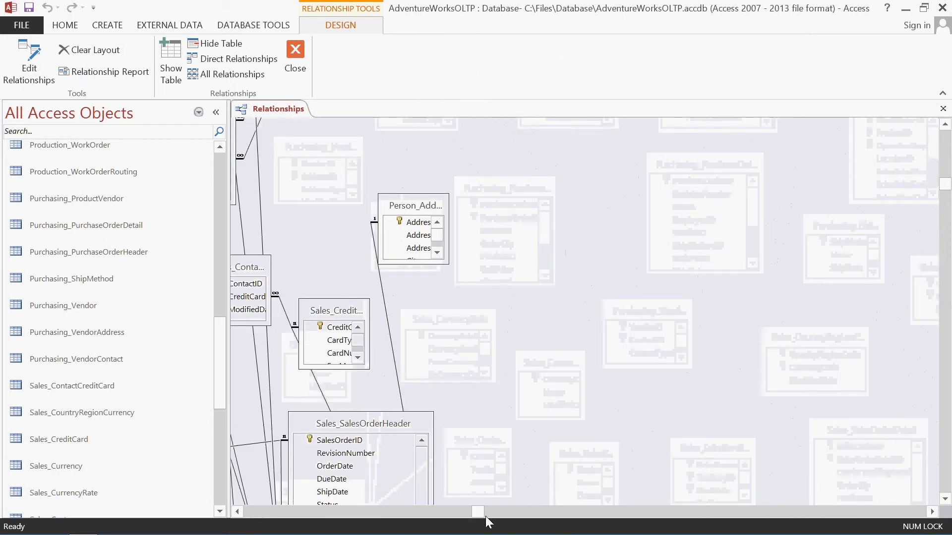
{"action": "left_click_drag", "start_coordinate": [475, 511], "coordinate": [350, 511]}
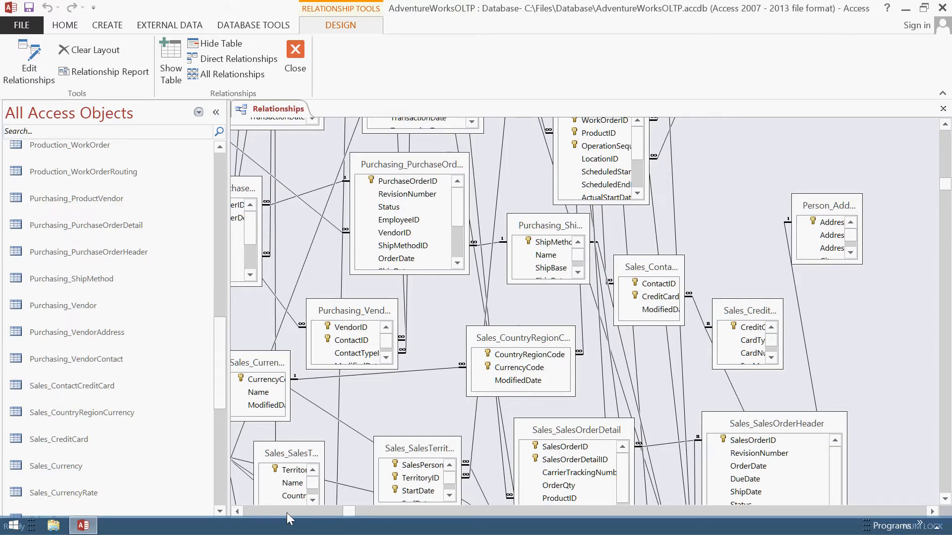
{"action": "left_click_drag", "start_coordinate": [347, 515], "coordinate": [321, 517]}
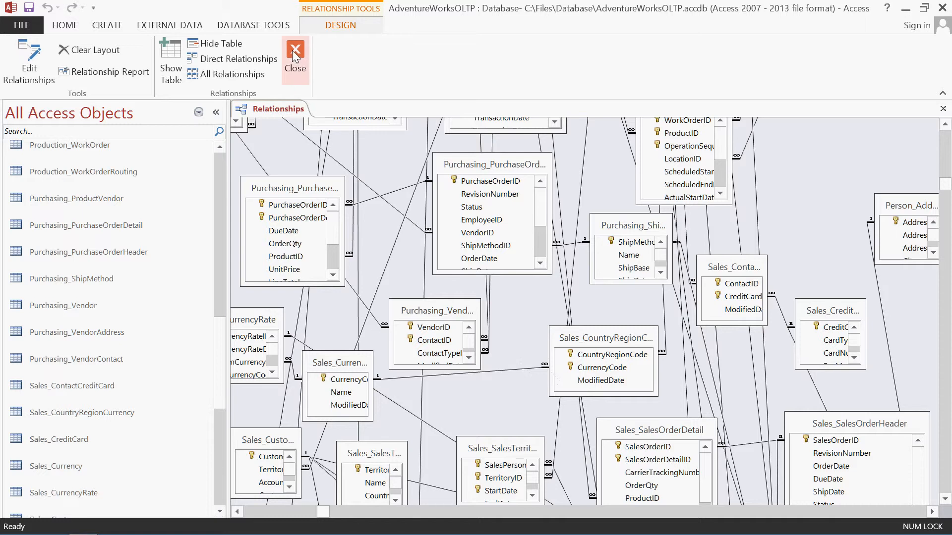
Step: Close the OLTP database and open AdventureWorksDW2012.accdb from C: » Files » Database
{"action": "left_click", "coordinate": [19, 25]}
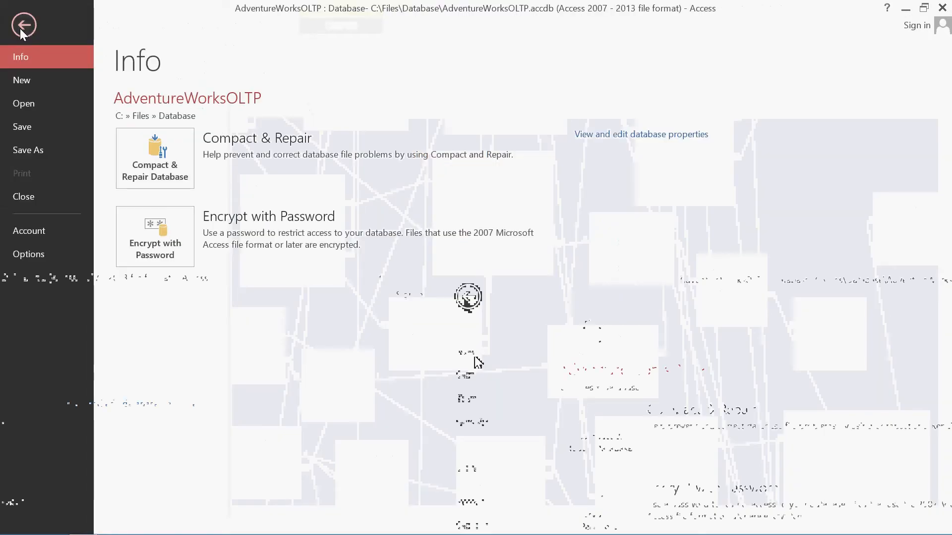
{"action": "left_click", "coordinate": [23, 198]}
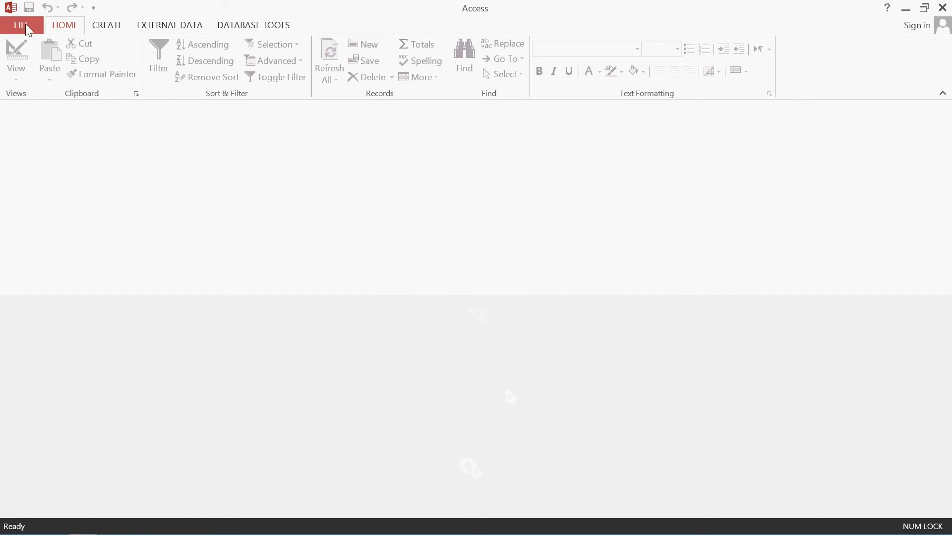
{"action": "left_click", "coordinate": [21, 24]}
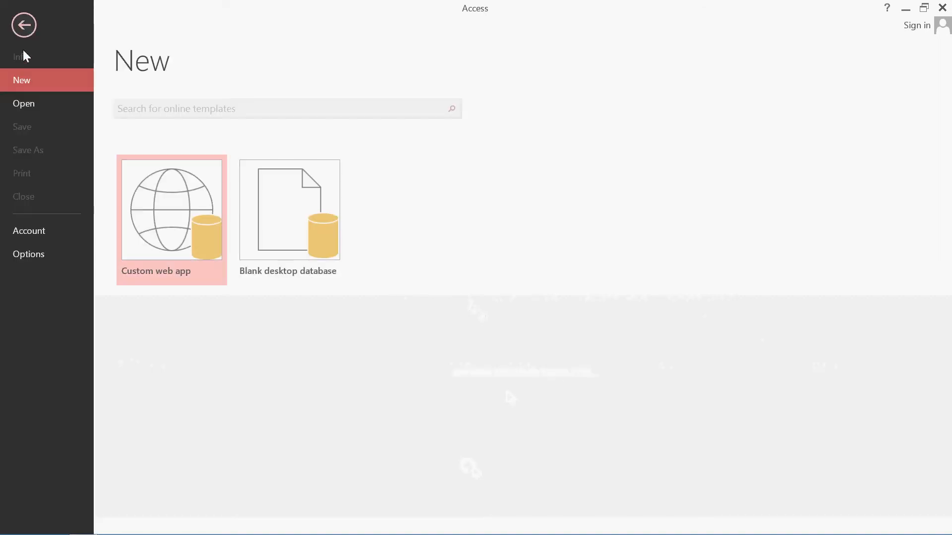
{"action": "left_click", "coordinate": [37, 104]}
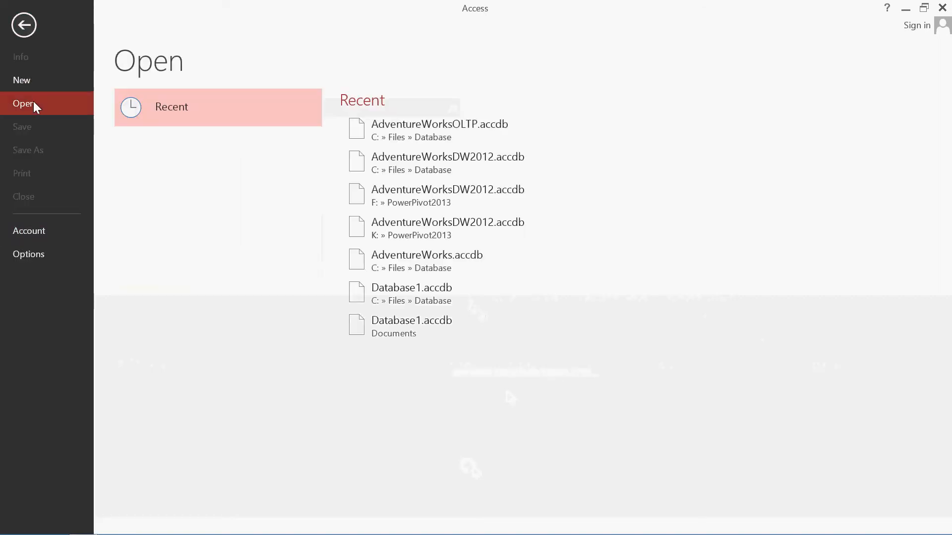
{"action": "left_click", "coordinate": [450, 157]}
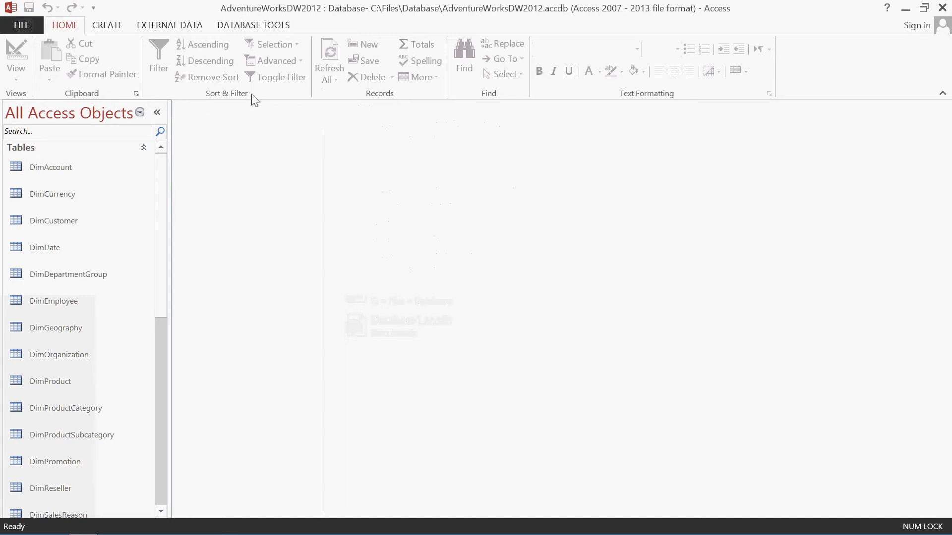
Step: Examine the AdventureWorksDW2012 relationships diagram around the FactInternetSales table, and close Access
{"action": "left_click", "coordinate": [250, 27]}
{"action": "left_click", "coordinate": [165, 67]}
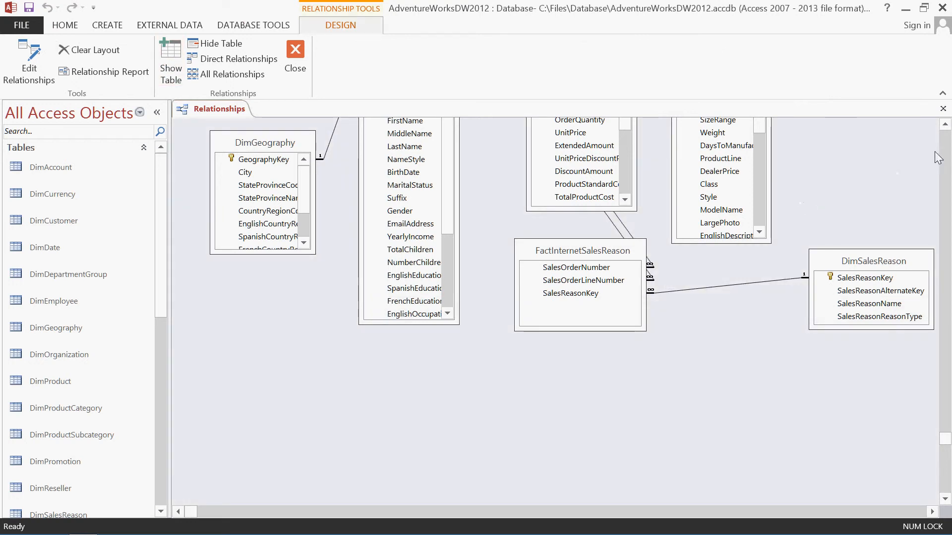
{"action": "left_click", "coordinate": [947, 141]}
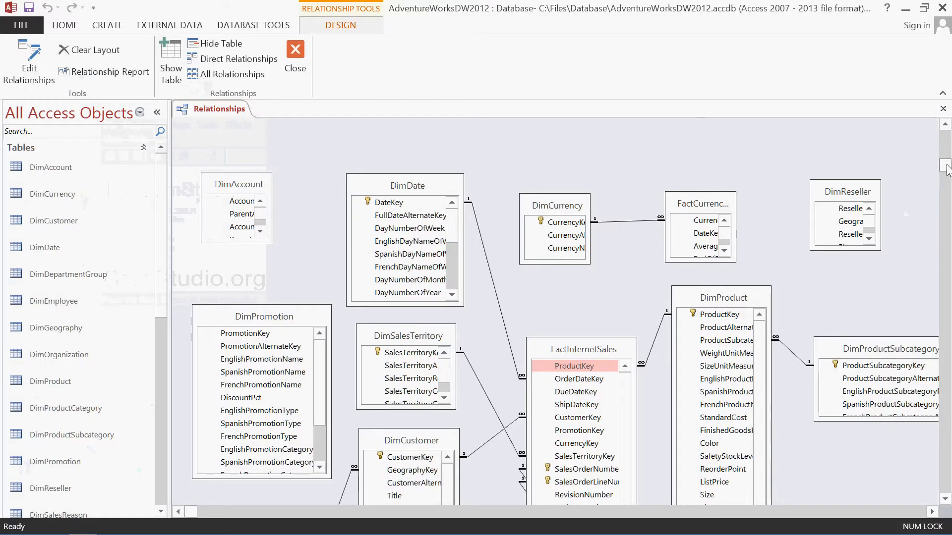
{"action": "left_click_drag", "start_coordinate": [946, 168], "coordinate": [945, 237]}
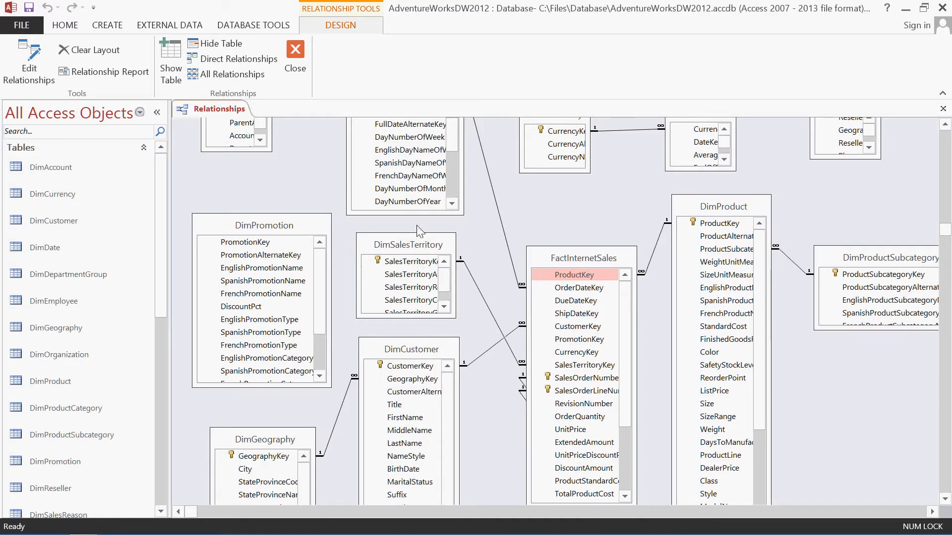
{"action": "left_click", "coordinate": [945, 137]}
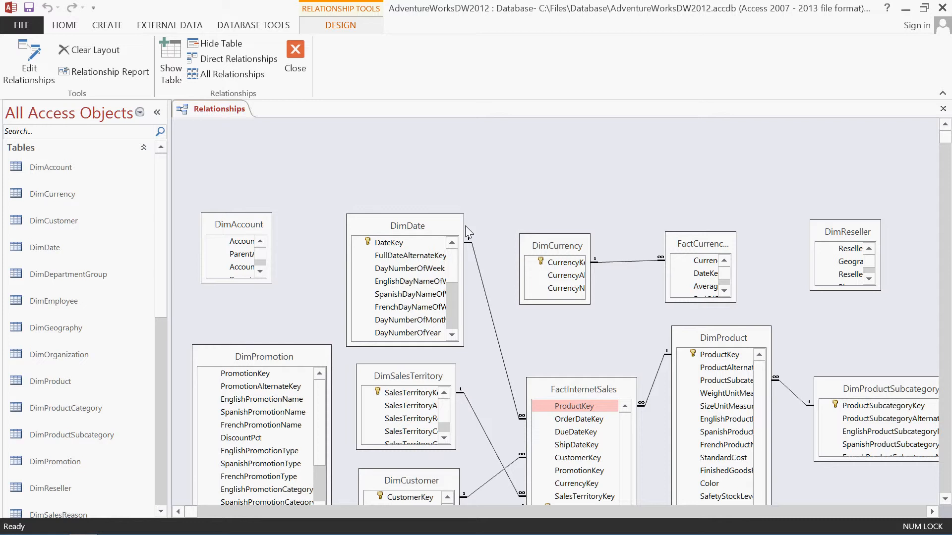
{"action": "left_click", "coordinate": [942, 9]}
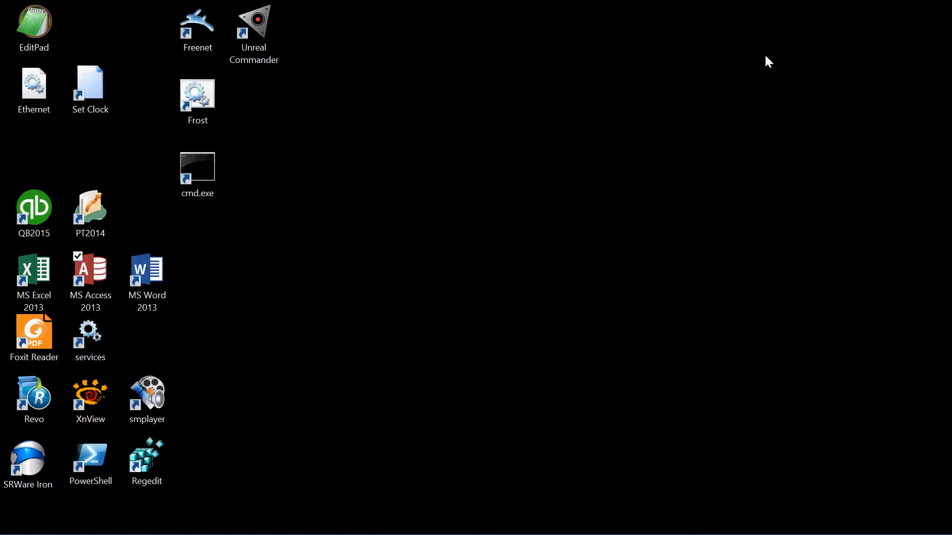
Step: Start Excel with a blank workbook and open its PowerPivot data model window
{"action": "double_click", "coordinate": [36, 273]}
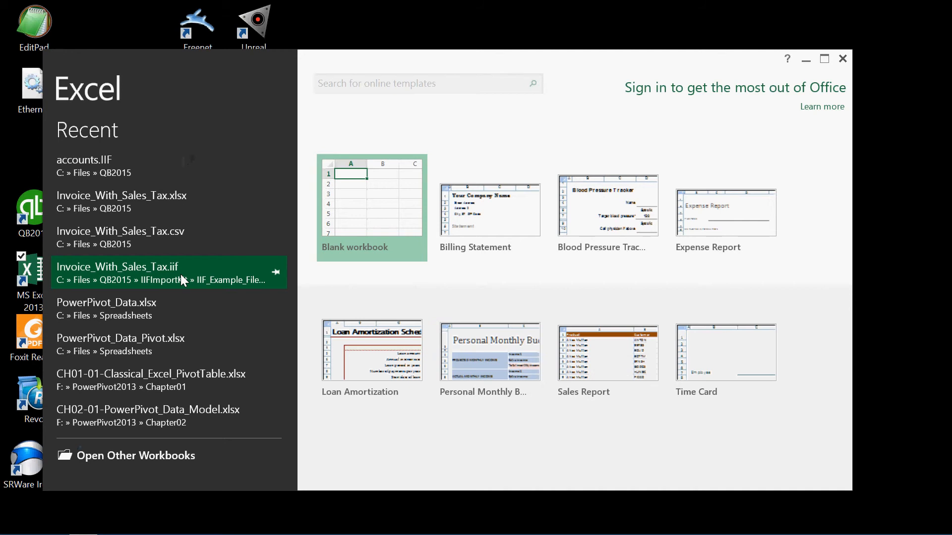
{"action": "left_click", "coordinate": [356, 212]}
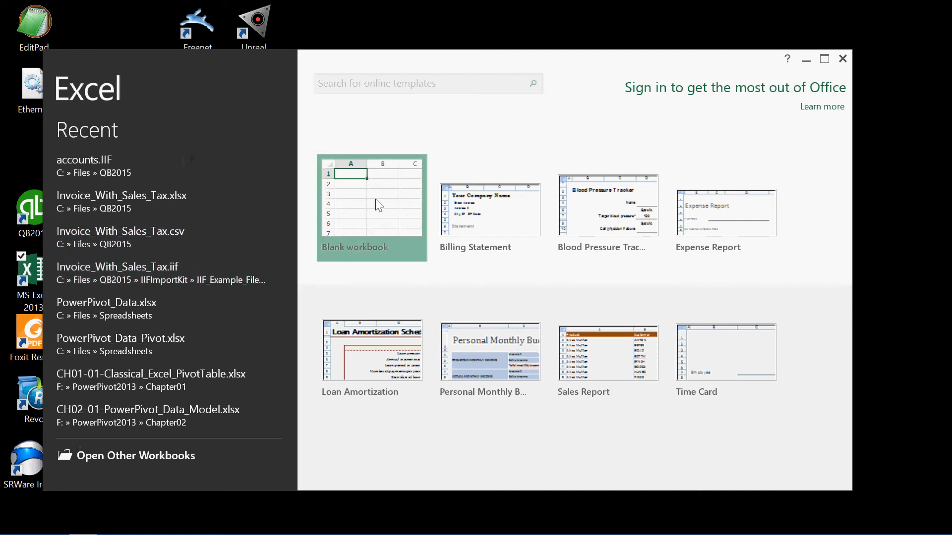
{"action": "left_click", "coordinate": [376, 198]}
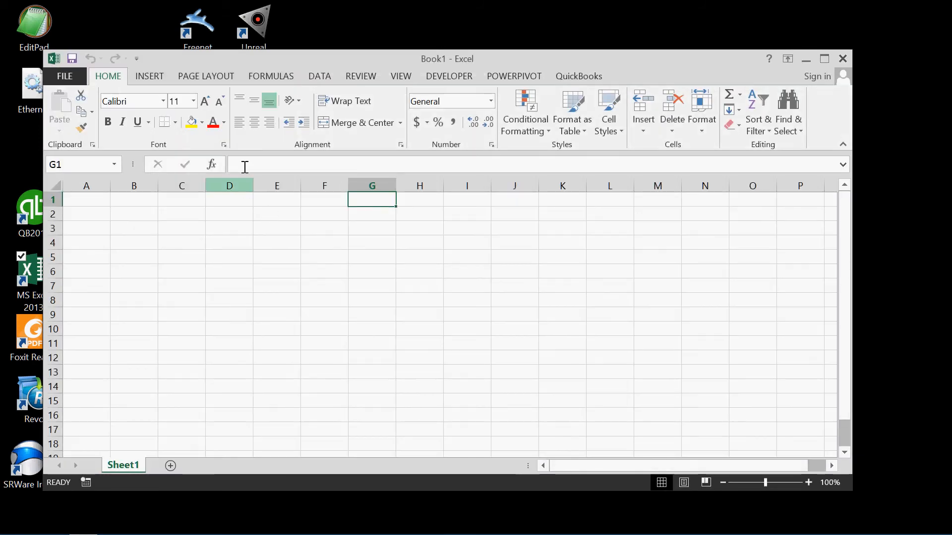
{"action": "left_click", "coordinate": [514, 77]}
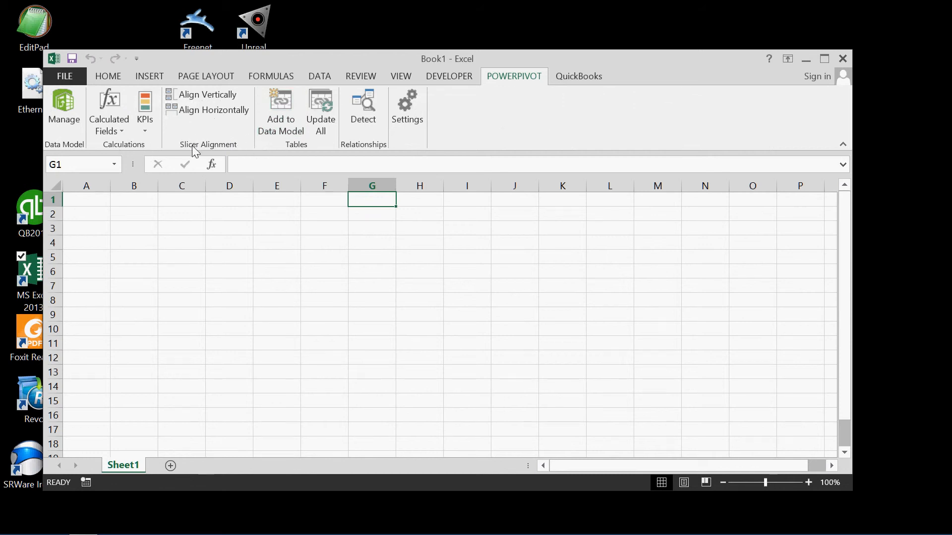
{"action": "left_click", "coordinate": [53, 128]}
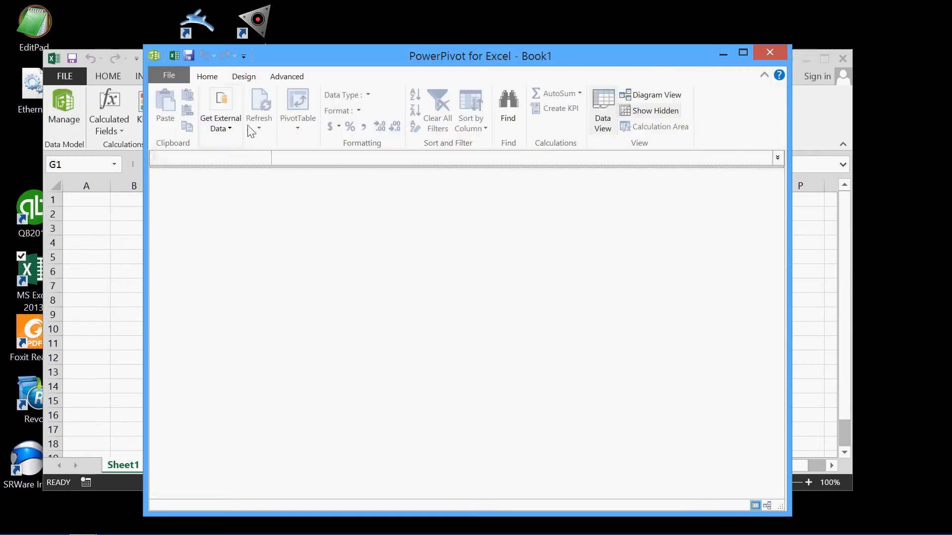
Step: Start a PowerPivot import from an Access database and choose C:\Files\Database\AdventureWorksDW2012.accdb as the source
{"action": "left_click", "coordinate": [231, 129]}
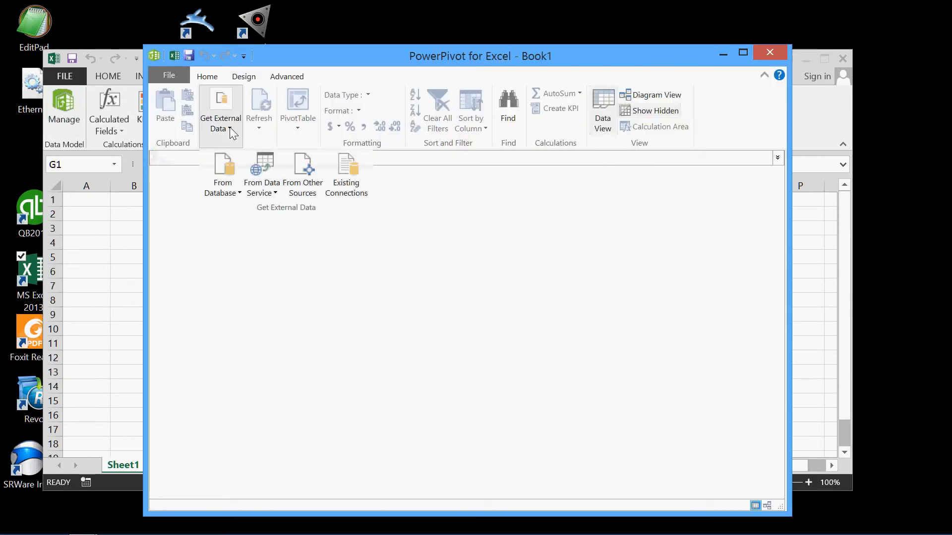
{"action": "left_click", "coordinate": [240, 195]}
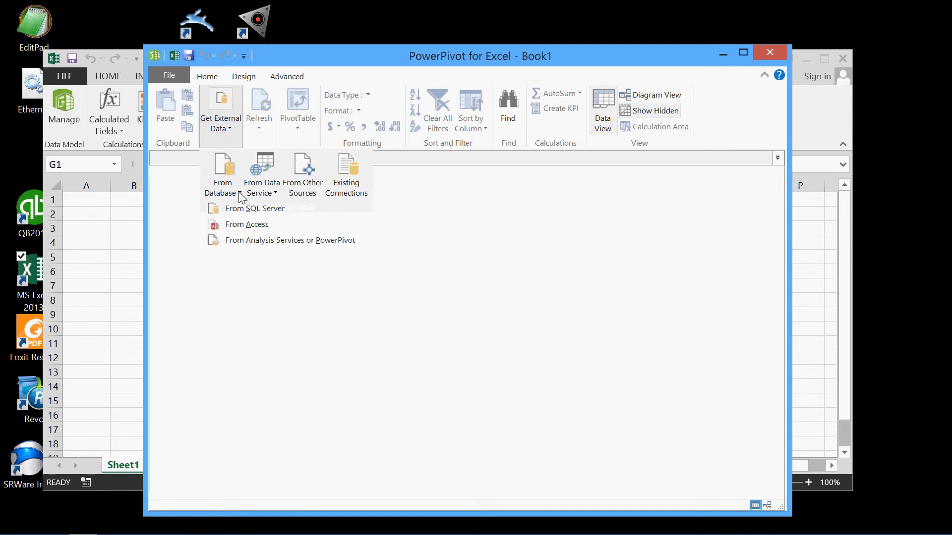
{"action": "left_click", "coordinate": [260, 225]}
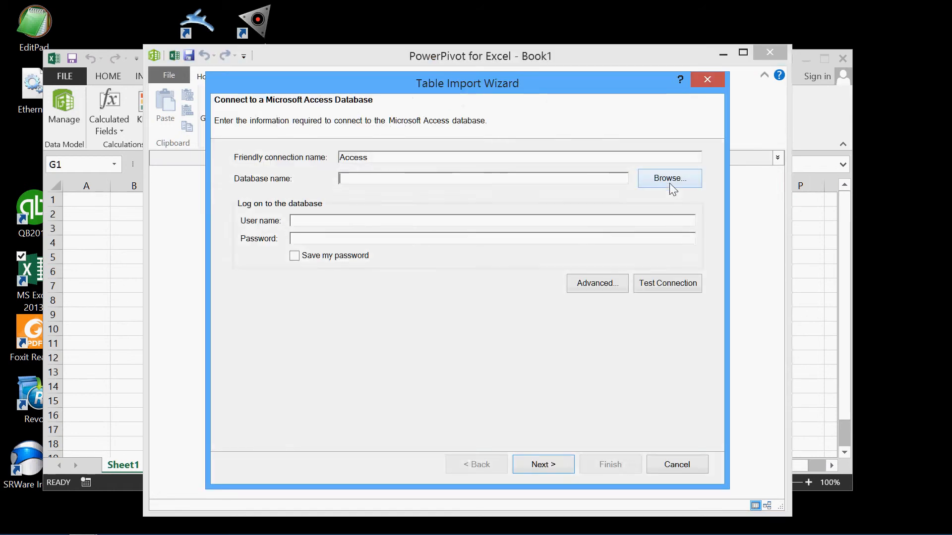
{"action": "left_click", "coordinate": [671, 179]}
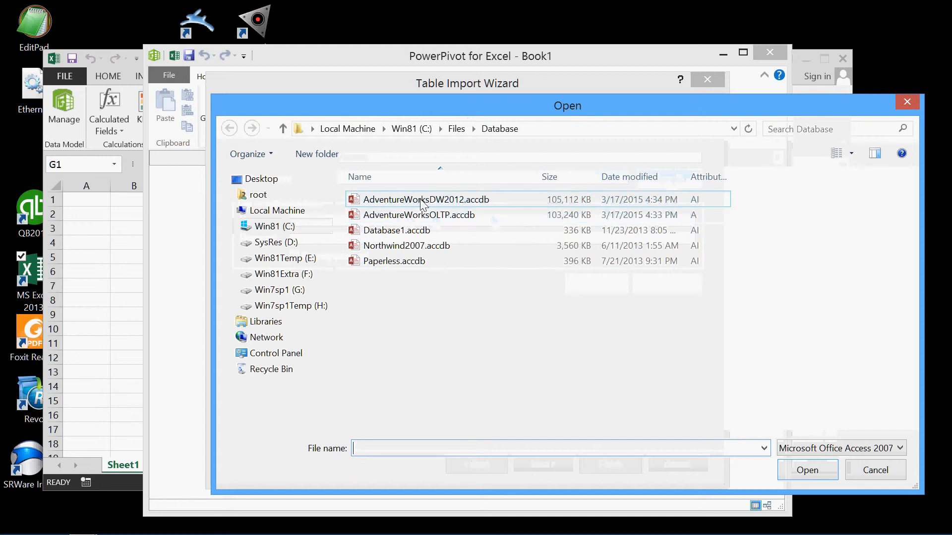
{"action": "left_click", "coordinate": [433, 200]}
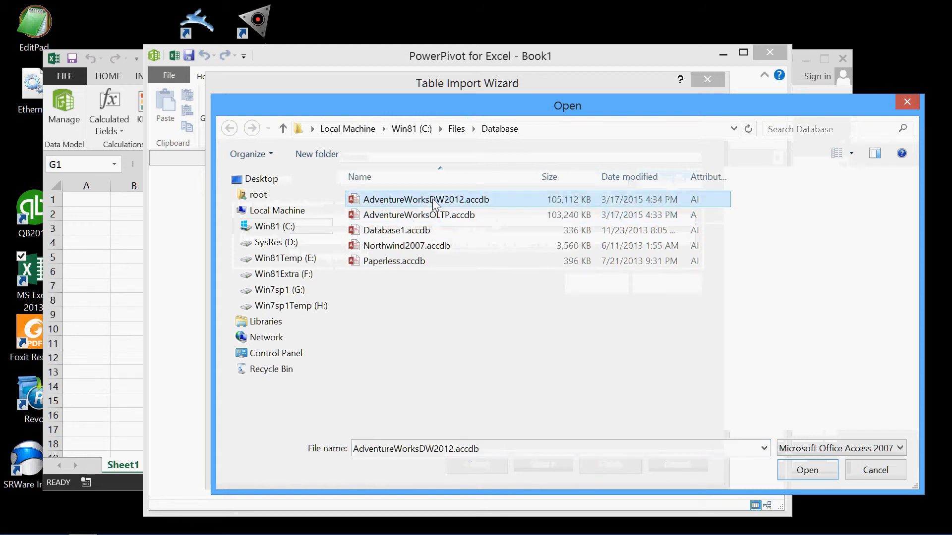
{"action": "left_click", "coordinate": [433, 202]}
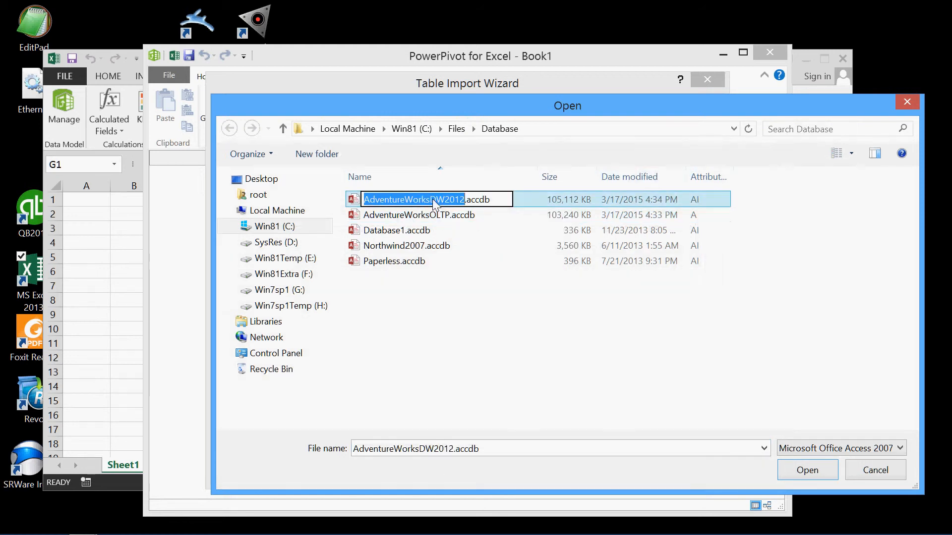
{"action": "left_click", "coordinate": [492, 233]}
{"action": "left_click", "coordinate": [454, 200]}
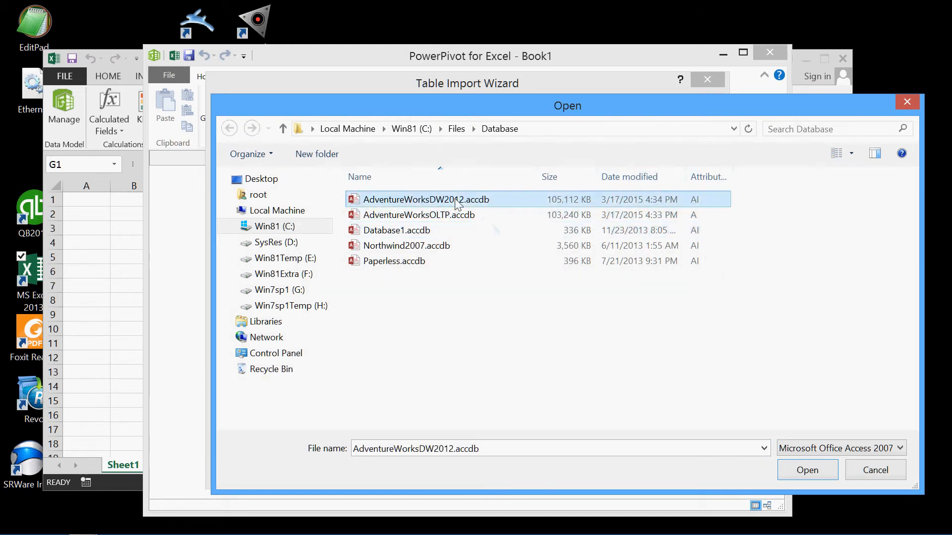
{"action": "left_click", "coordinate": [808, 470]}
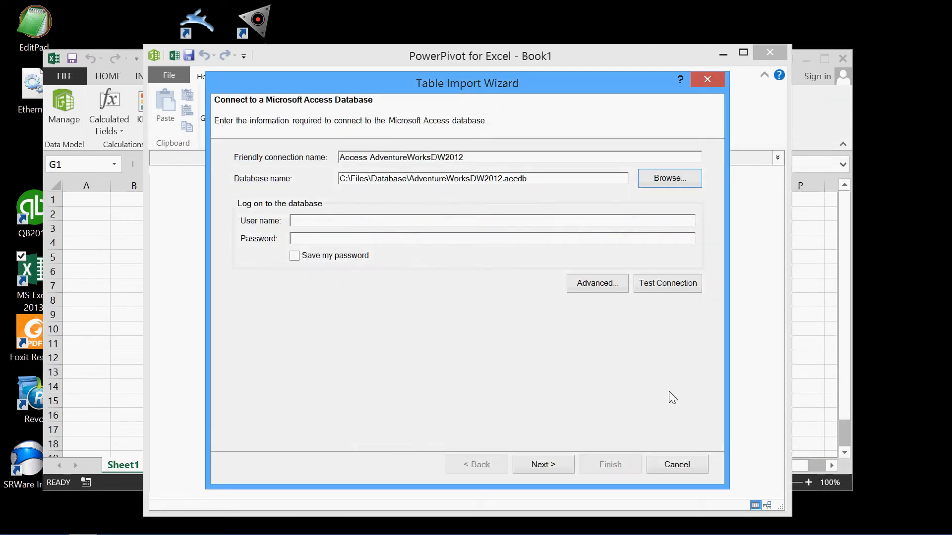
Step: Import the FactInternetSales, DimDate, DimProduct and DimCustomer tables by selecting them from the list of tables and views
{"action": "left_click", "coordinate": [546, 465]}
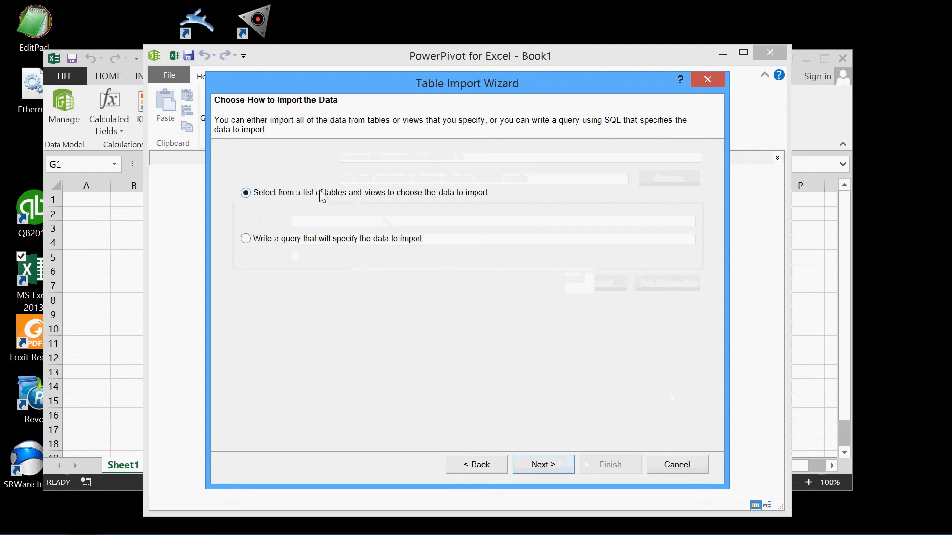
{"action": "left_click", "coordinate": [555, 470]}
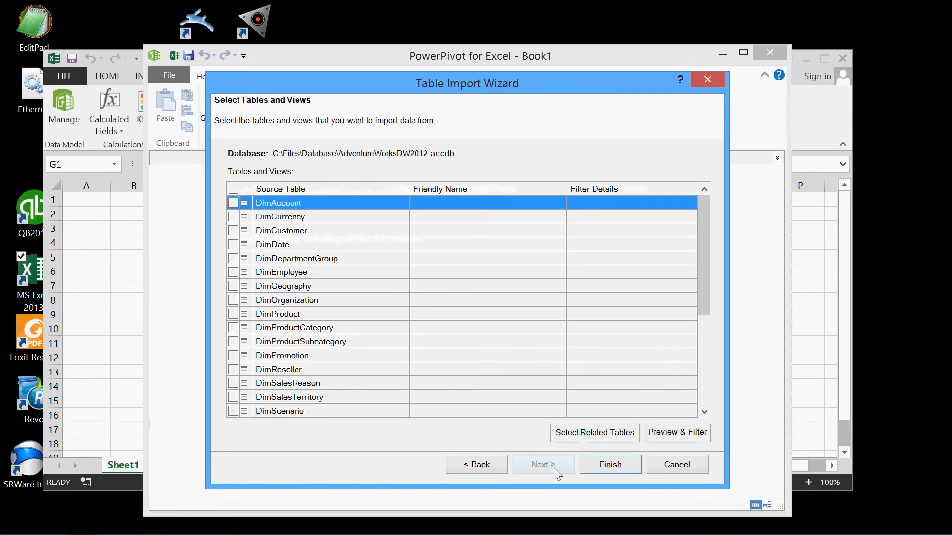
{"action": "left_click_drag", "start_coordinate": [707, 270], "coordinate": [708, 360]}
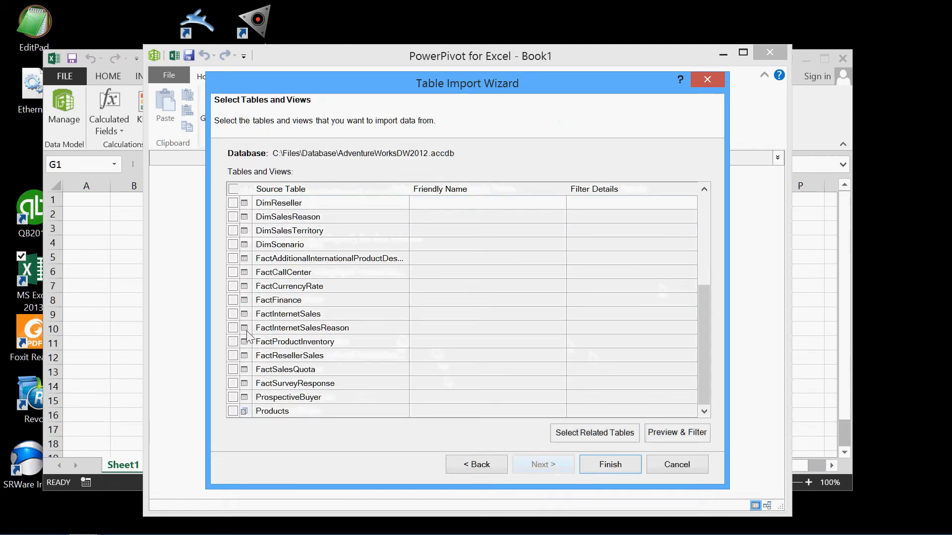
{"action": "left_click", "coordinate": [233, 314]}
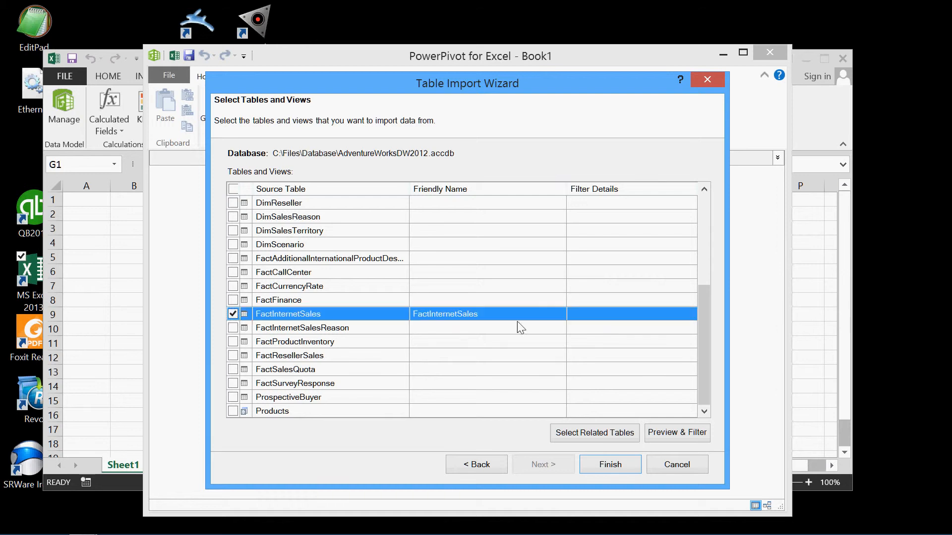
{"action": "left_click_drag", "start_coordinate": [704, 342], "coordinate": [712, 237]}
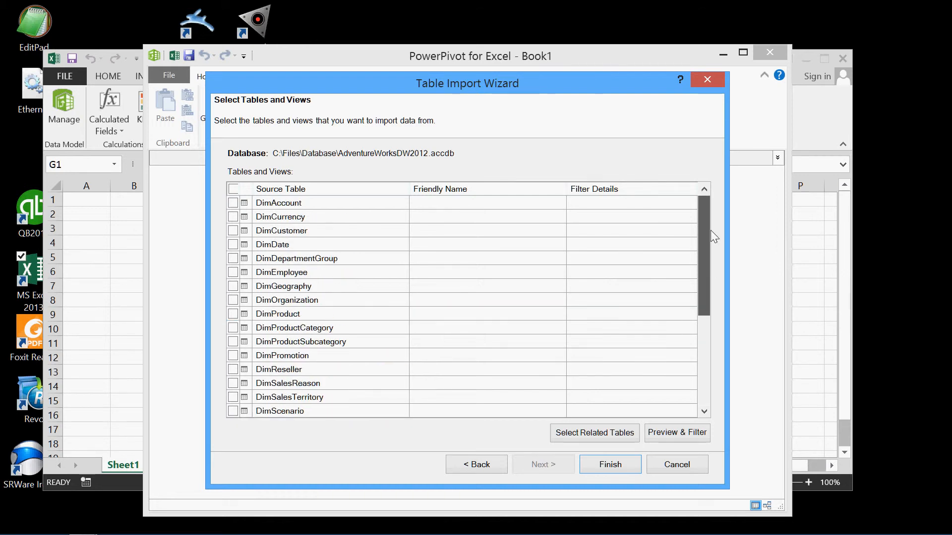
{"action": "left_click", "coordinate": [233, 244]}
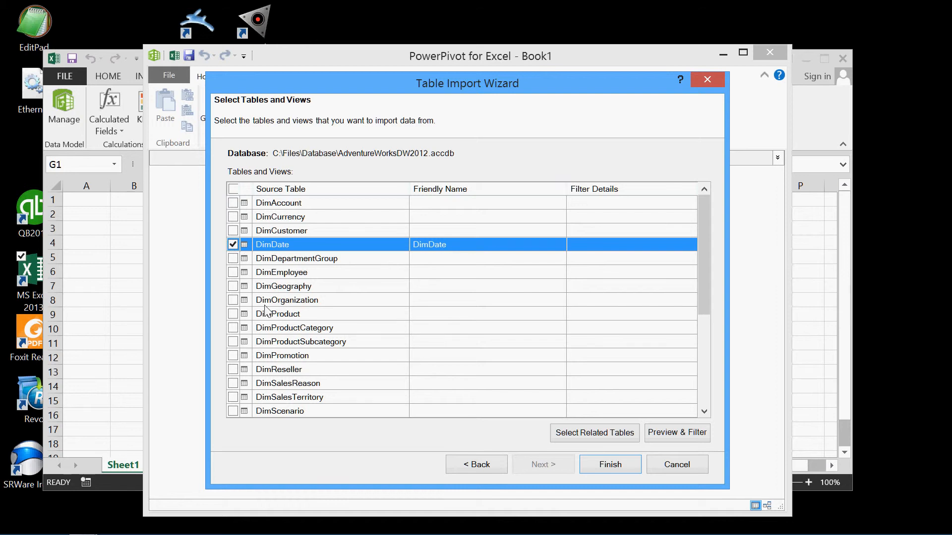
{"action": "left_click", "coordinate": [233, 314]}
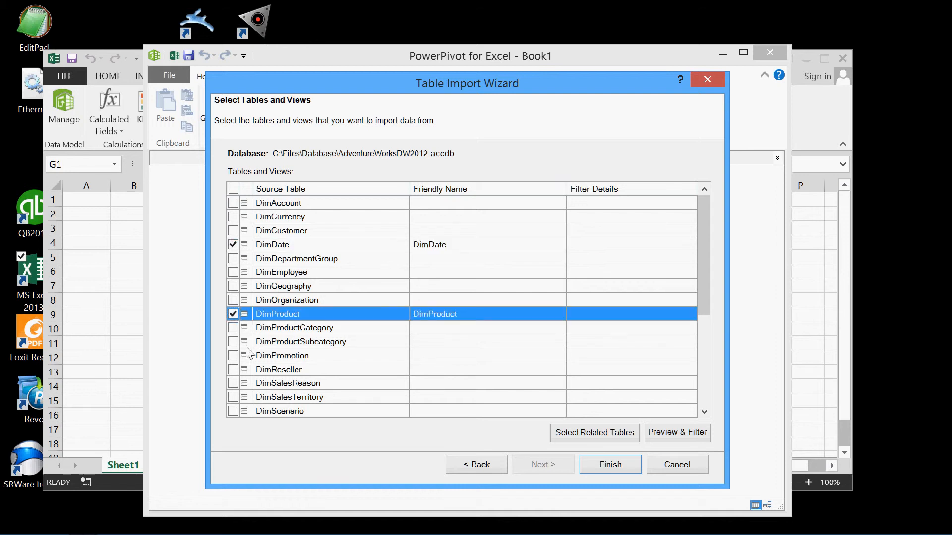
{"action": "left_click", "coordinate": [233, 230]}
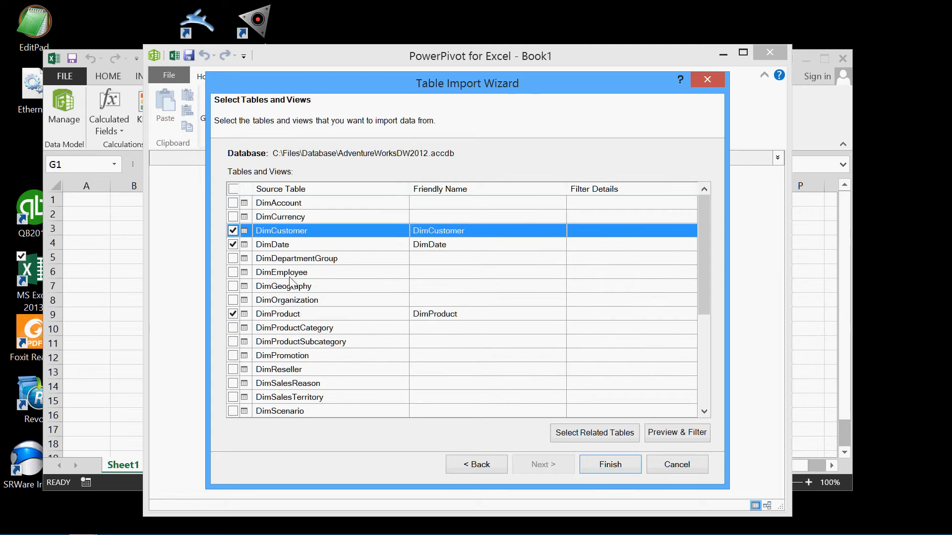
{"action": "left_click", "coordinate": [615, 461]}
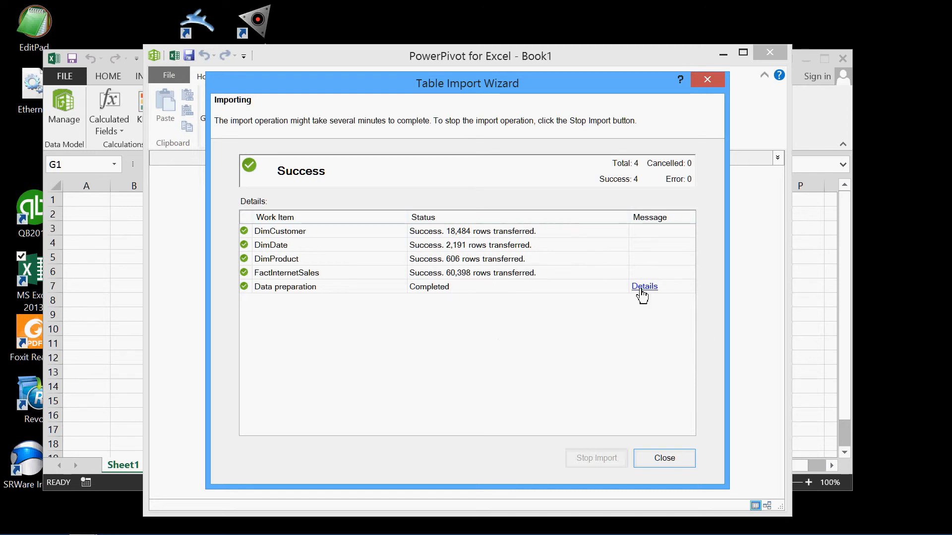
Step: Review the data preparation details of the finished import and close the import wizard
{"action": "left_click", "coordinate": [643, 287]}
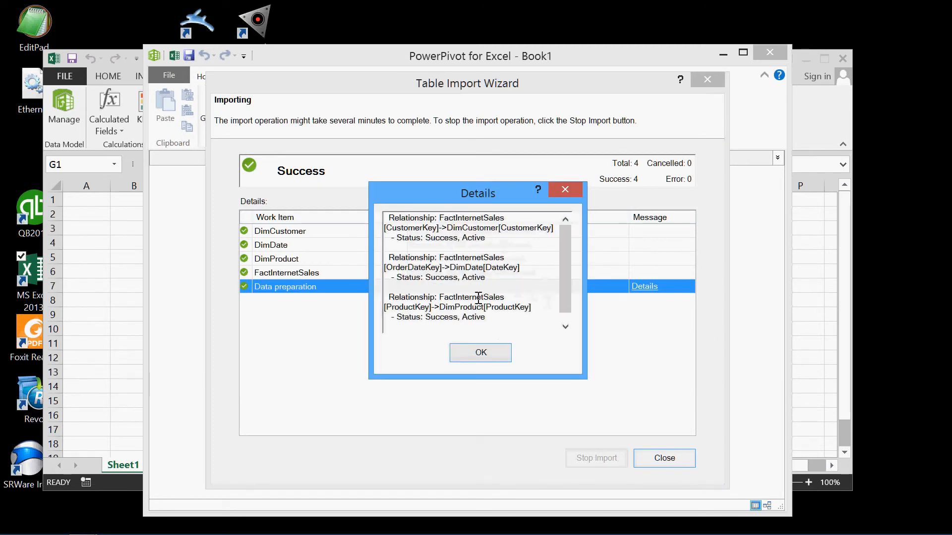
{"action": "left_click", "coordinate": [481, 352]}
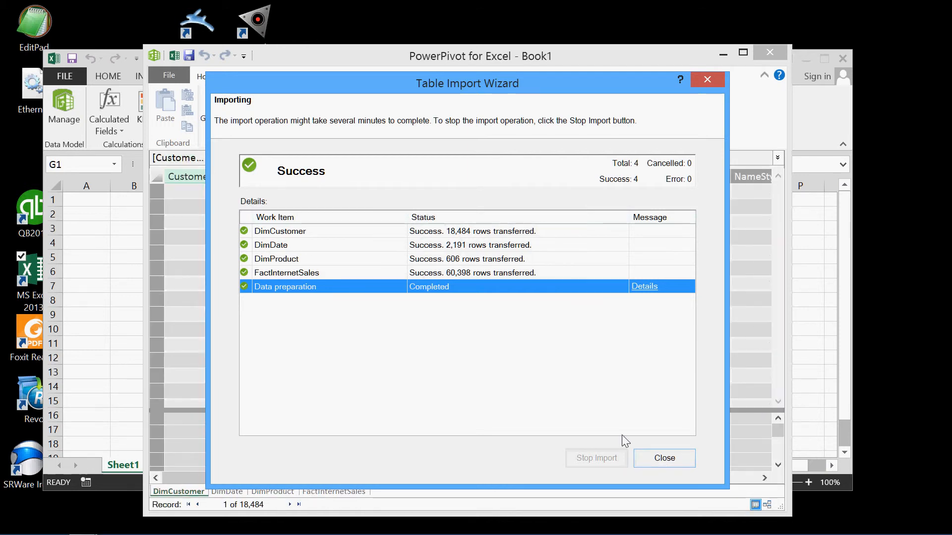
{"action": "key", "text": "Return"}
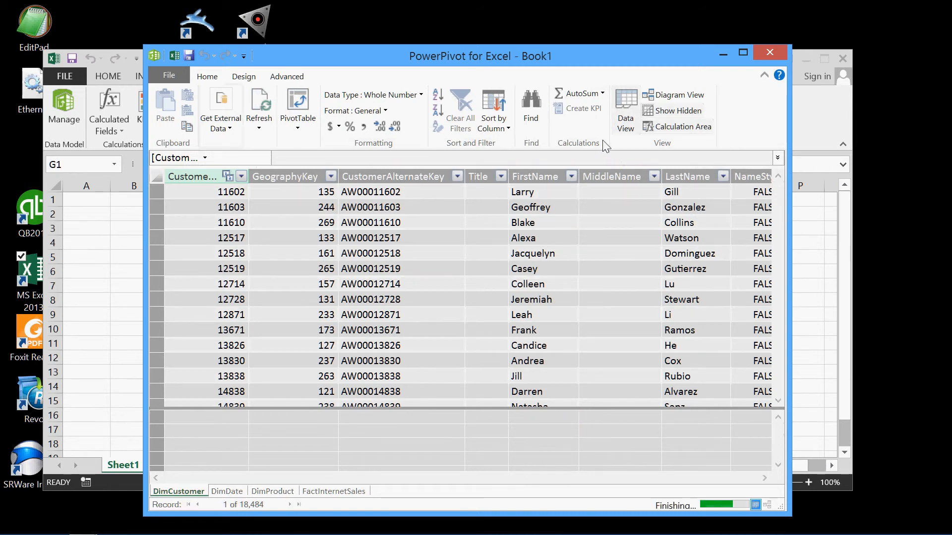
Step: Look through the imported DimDate, DimProduct, FactInternetSales and DimCustomer tables in the data model
{"action": "left_click", "coordinate": [222, 492]}
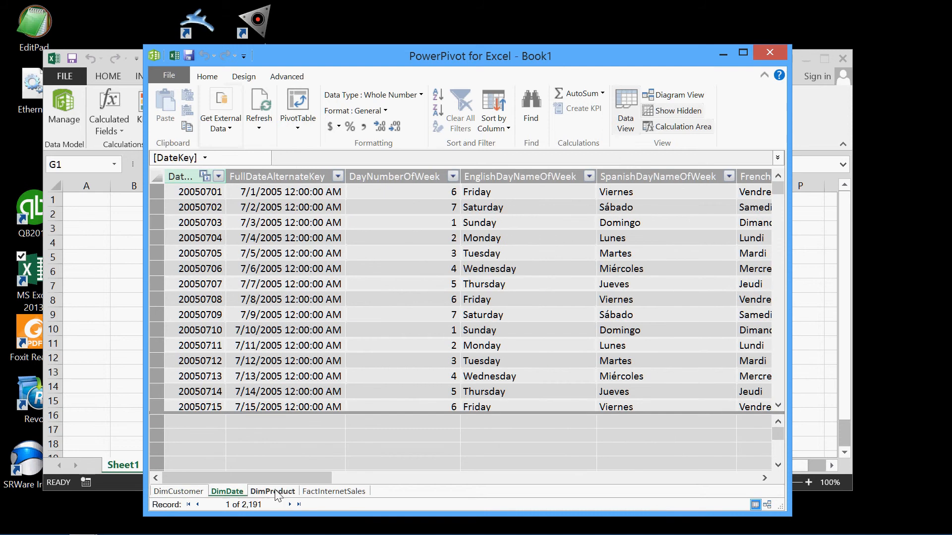
{"action": "left_click", "coordinate": [278, 492]}
{"action": "left_click", "coordinate": [351, 493]}
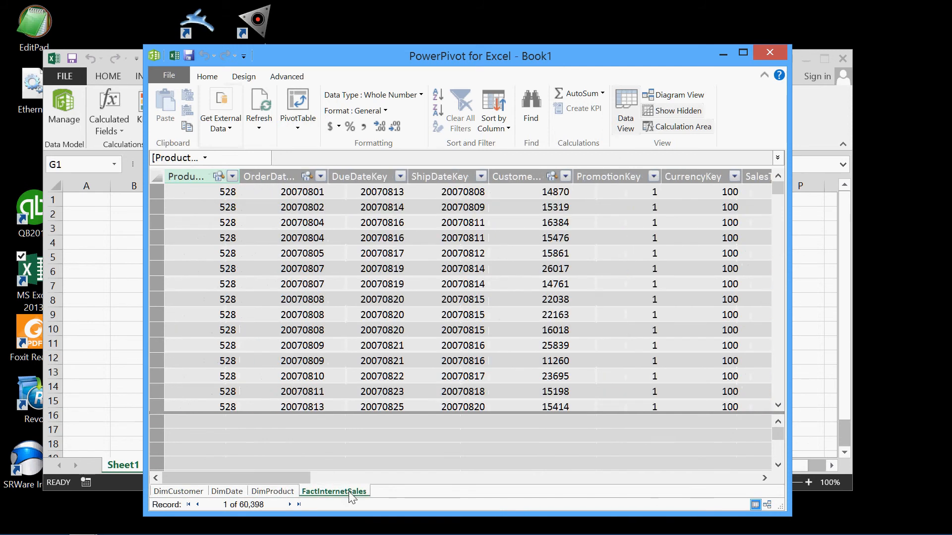
{"action": "left_click", "coordinate": [174, 492]}
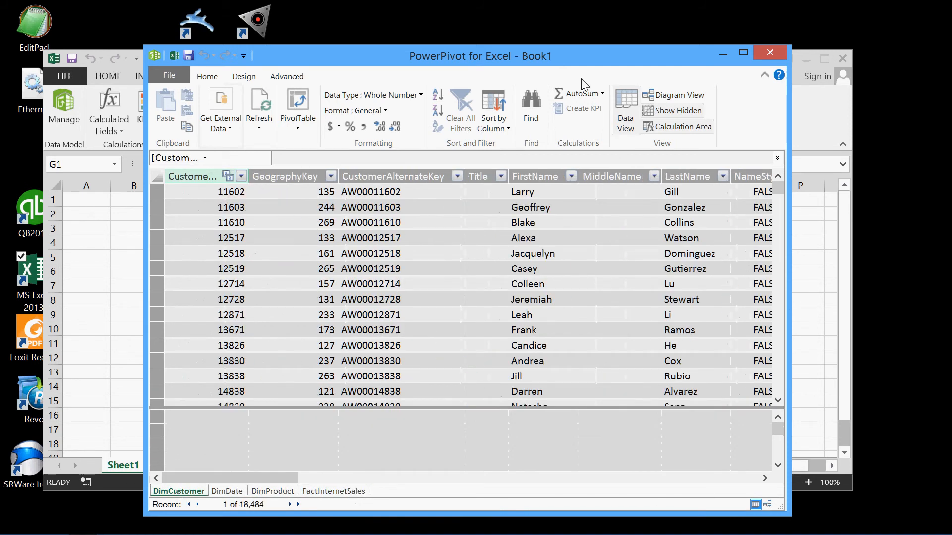
Step: Display the data model as a diagram, shift the DimDate table slightly, and examine the relationships around FactInternetSales
{"action": "left_click", "coordinate": [677, 96]}
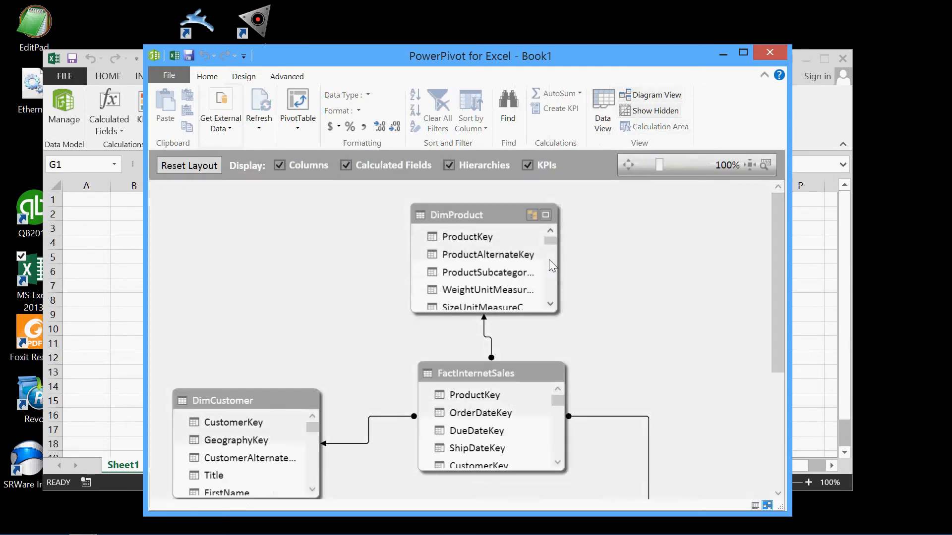
{"action": "left_click_drag", "start_coordinate": [772, 275], "coordinate": [749, 405]}
{"action": "left_click_drag", "start_coordinate": [665, 393], "coordinate": [655, 370]}
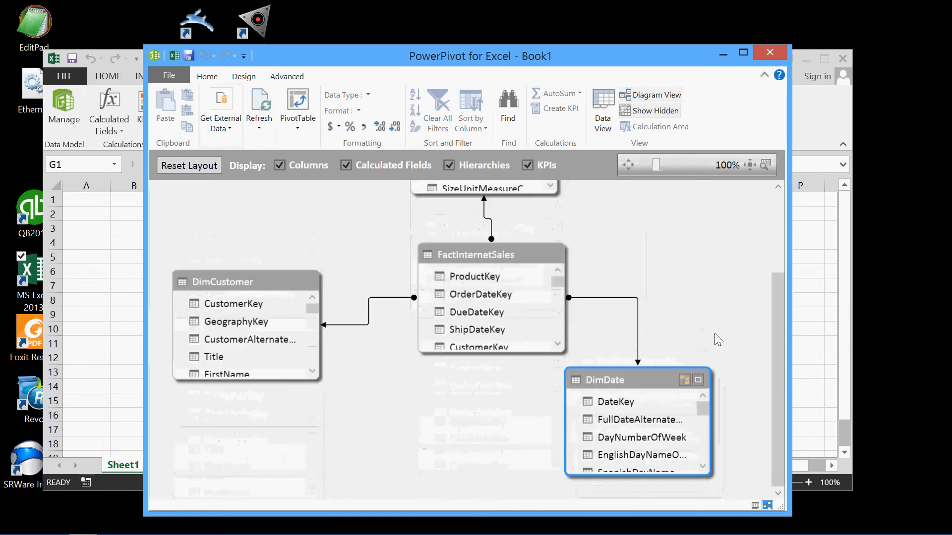
{"action": "left_click_drag", "start_coordinate": [777, 318], "coordinate": [777, 260]}
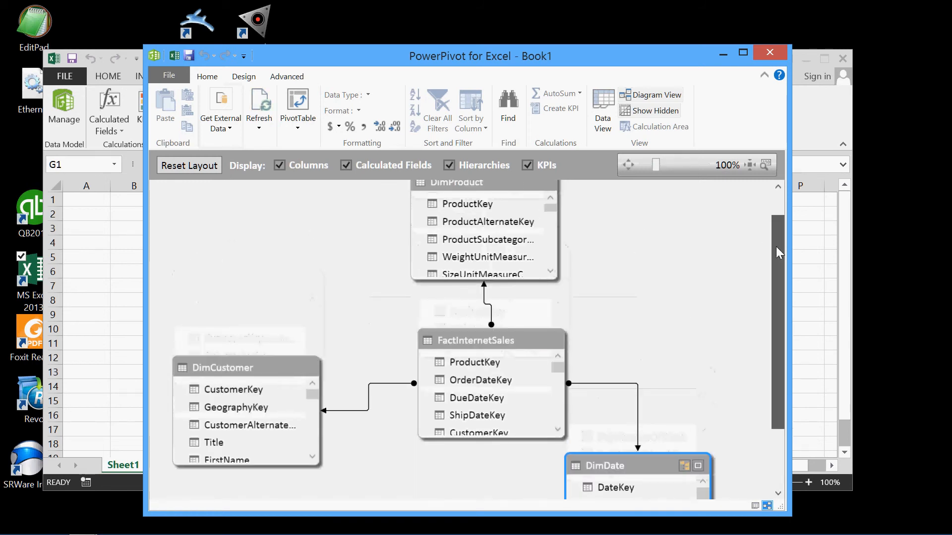
{"action": "left_click_drag", "start_coordinate": [775, 246], "coordinate": [775, 239]}
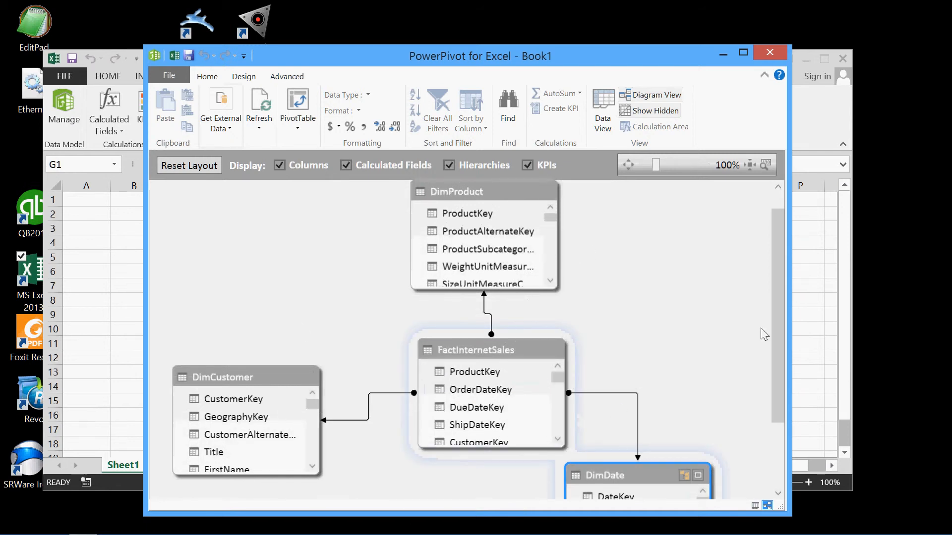
{"action": "mouse_move", "coordinate": [780, 318]}
{"action": "left_mouse_down"}
{"action": "mouse_move", "coordinate": [780, 365]}
{"action": "mouse_move", "coordinate": [774, 331]}
{"action": "left_mouse_up"}
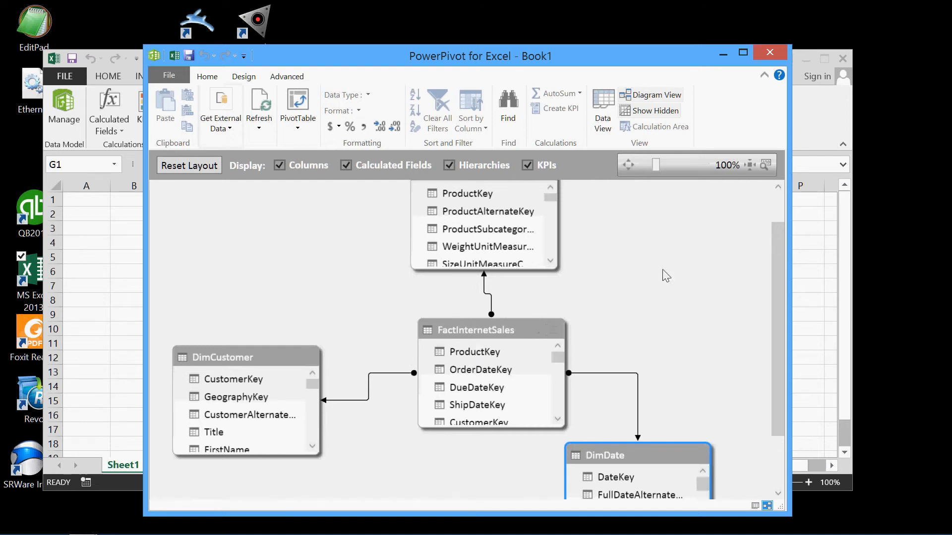
{"action": "scroll", "coordinate": [777, 269], "scroll_direction": "up", "scroll_amount": 1}
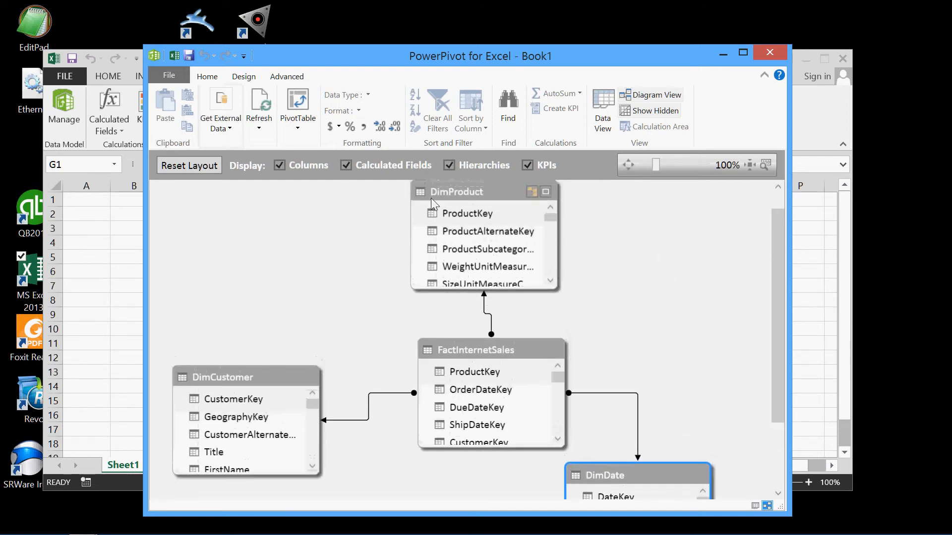
Step: Create a PivotTable from the data model on the existing worksheet at cell G1 of Sheet1
{"action": "left_click", "coordinate": [300, 130]}
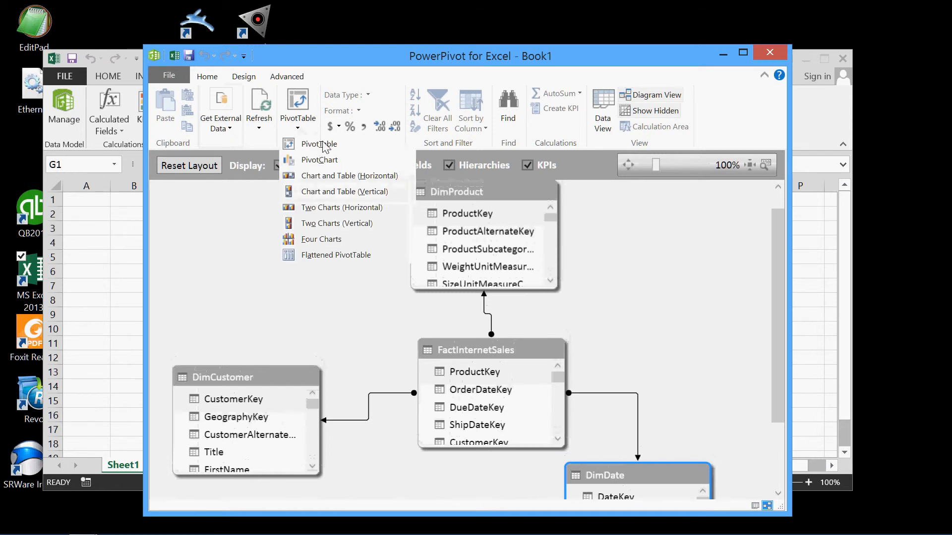
{"action": "key", "text": "Return"}
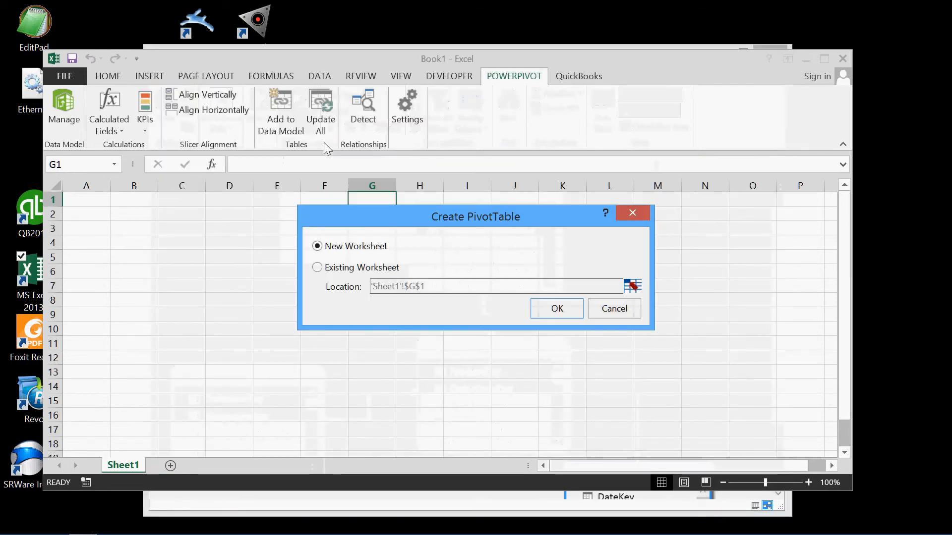
{"action": "left_click", "coordinate": [317, 268]}
{"action": "left_click", "coordinate": [557, 309]}
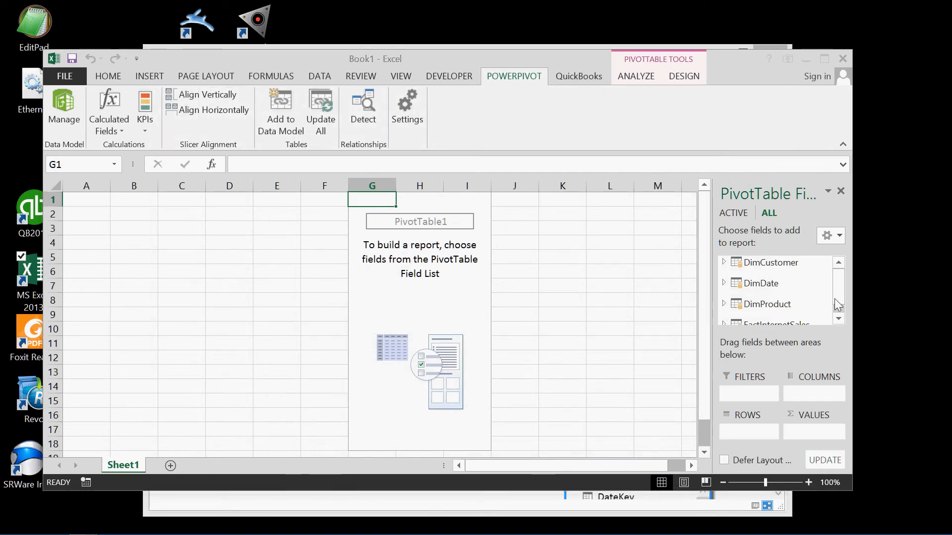
Step: Add the Color field from DimProduct to the PivotTable's rows
{"action": "left_click", "coordinate": [724, 305]}
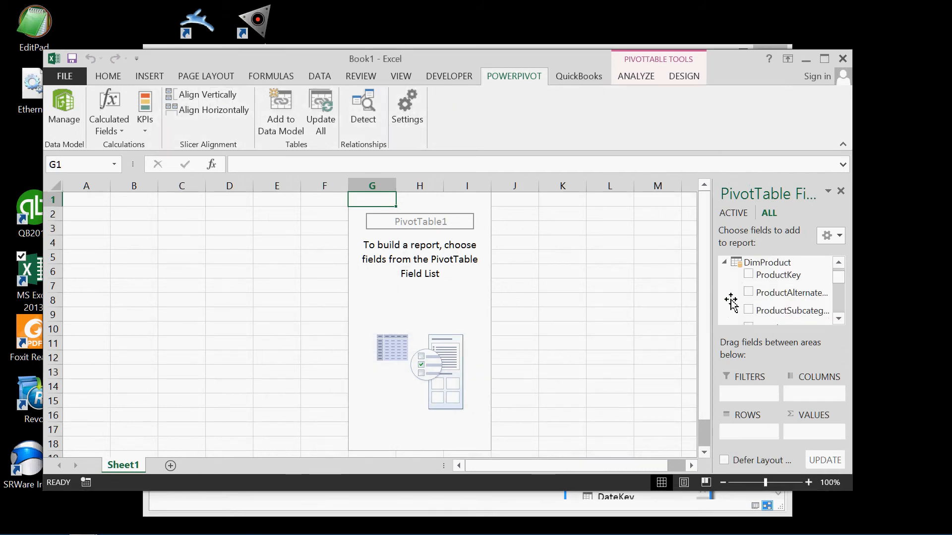
{"action": "scroll", "coordinate": [766, 287], "scroll_direction": "down", "scroll_amount": 4}
{"action": "scroll", "coordinate": [768, 286], "scroll_direction": "up", "scroll_amount": 1}
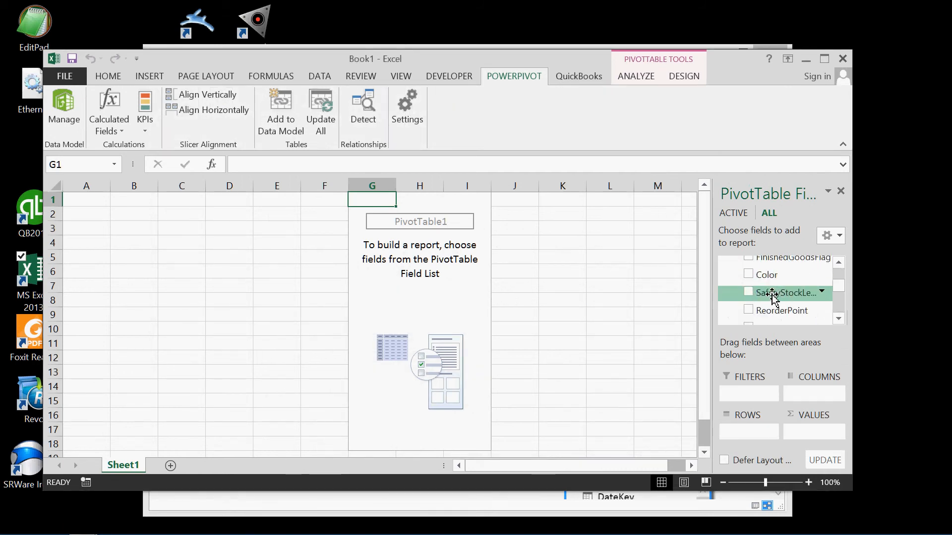
{"action": "left_click_drag", "start_coordinate": [768, 276], "coordinate": [749, 435]}
Step: Browse the DimCustomer fields and add the FiscalYear field from DimDate to the PivotTable's columns
{"action": "left_click_drag", "start_coordinate": [837, 297], "coordinate": [837, 271]}
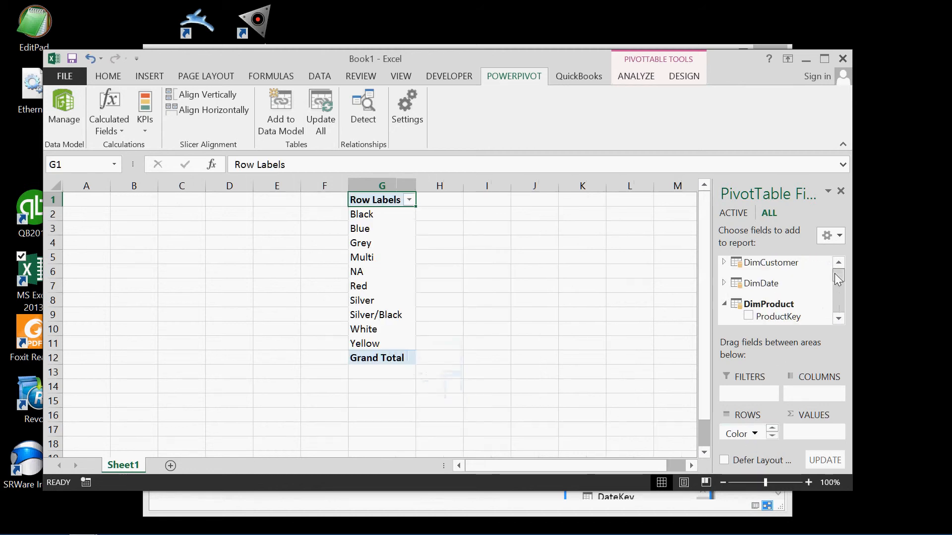
{"action": "left_click", "coordinate": [724, 263]}
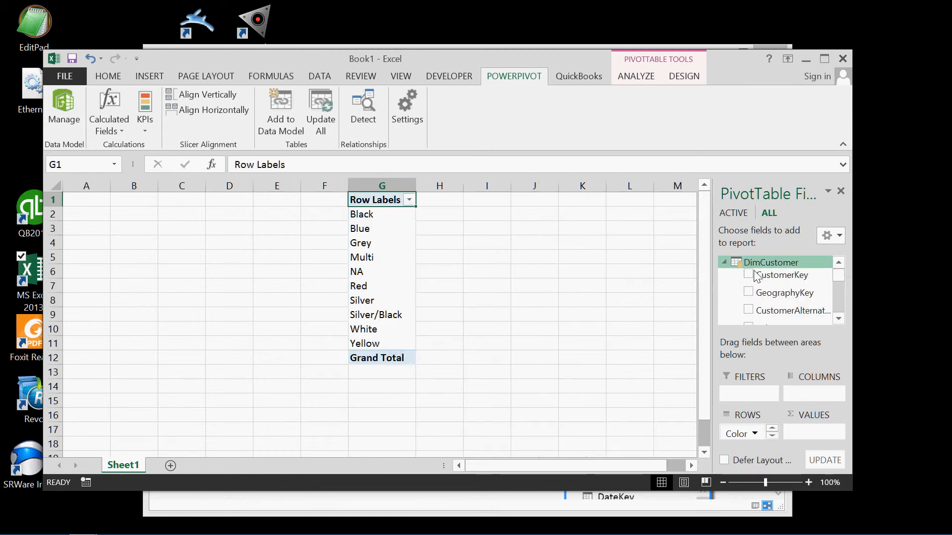
{"action": "scroll", "coordinate": [764, 280], "scroll_direction": "down", "scroll_amount": 5}
{"action": "scroll", "coordinate": [774, 282], "scroll_direction": "down", "scroll_amount": 5}
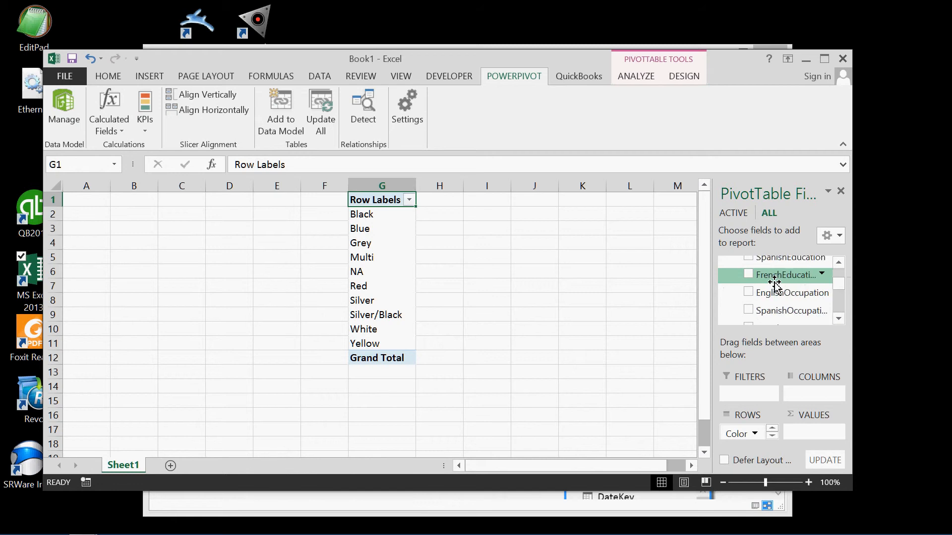
{"action": "scroll", "coordinate": [774, 283], "scroll_direction": "up", "scroll_amount": 2}
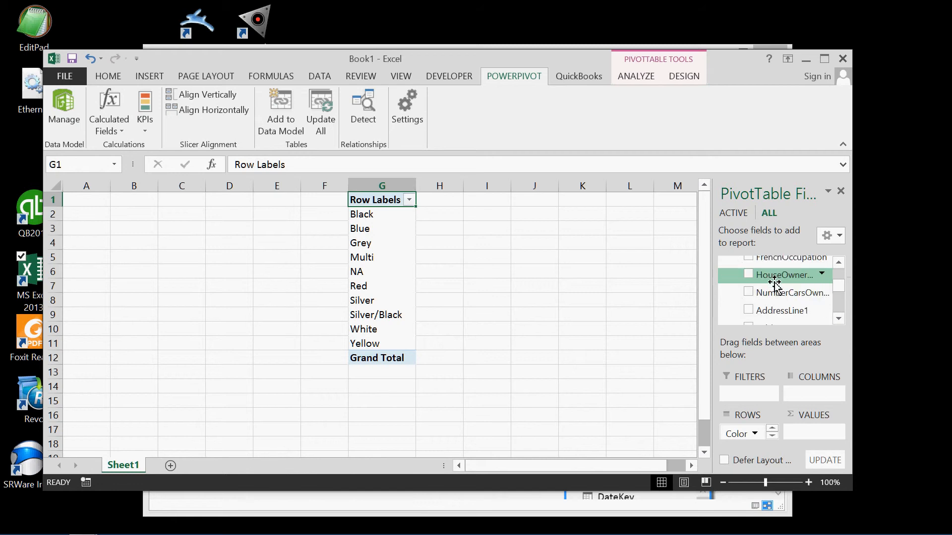
{"action": "scroll", "coordinate": [743, 279], "scroll_direction": "down", "scroll_amount": 2}
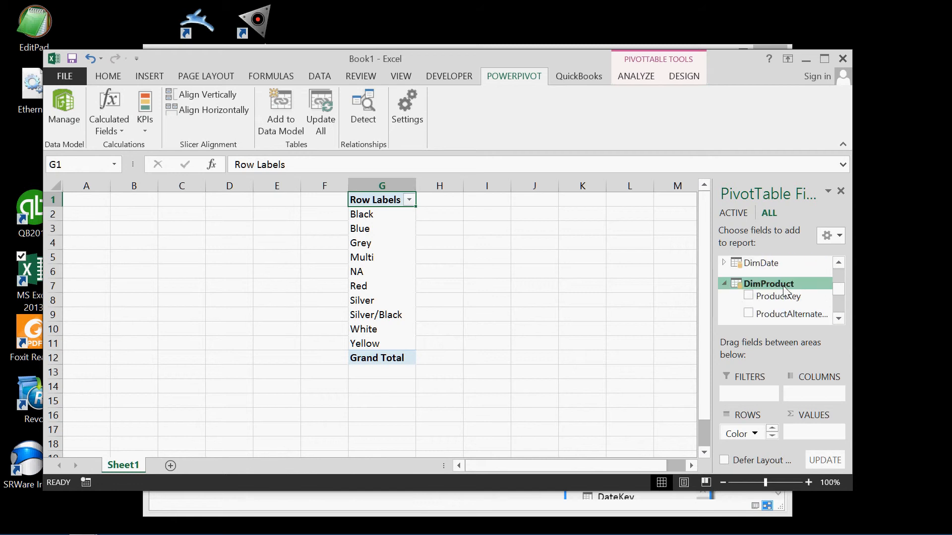
{"action": "left_click", "coordinate": [724, 263]}
{"action": "scroll", "coordinate": [763, 273], "scroll_direction": "down", "scroll_amount": 2}
{"action": "scroll", "coordinate": [766, 275], "scroll_direction": "down", "scroll_amount": 3}
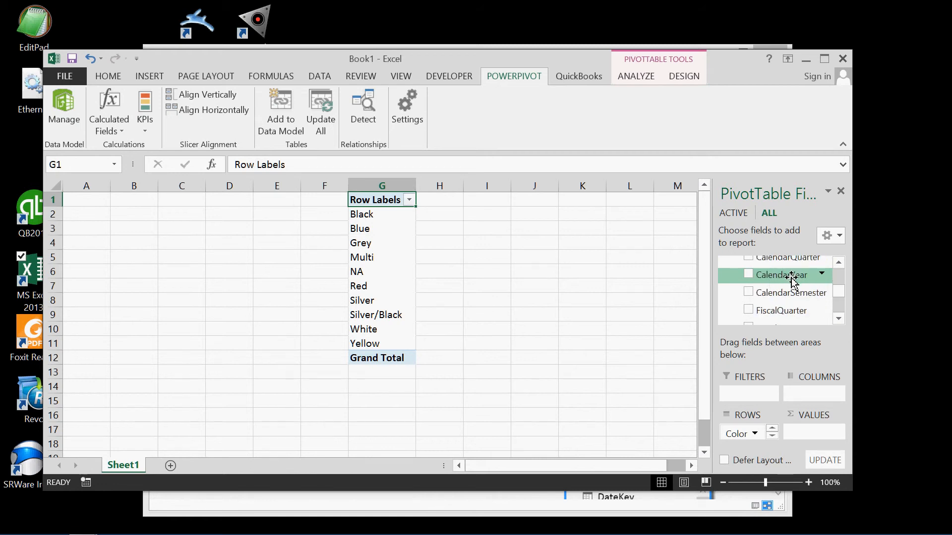
{"action": "scroll", "coordinate": [784, 278], "scroll_direction": "down", "scroll_amount": 1}
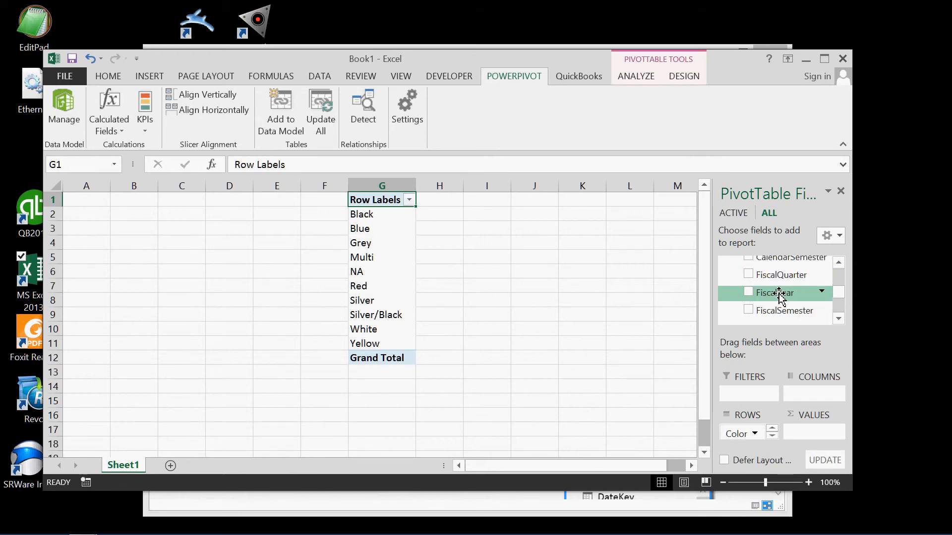
{"action": "left_click_drag", "start_coordinate": [780, 295], "coordinate": [805, 396]}
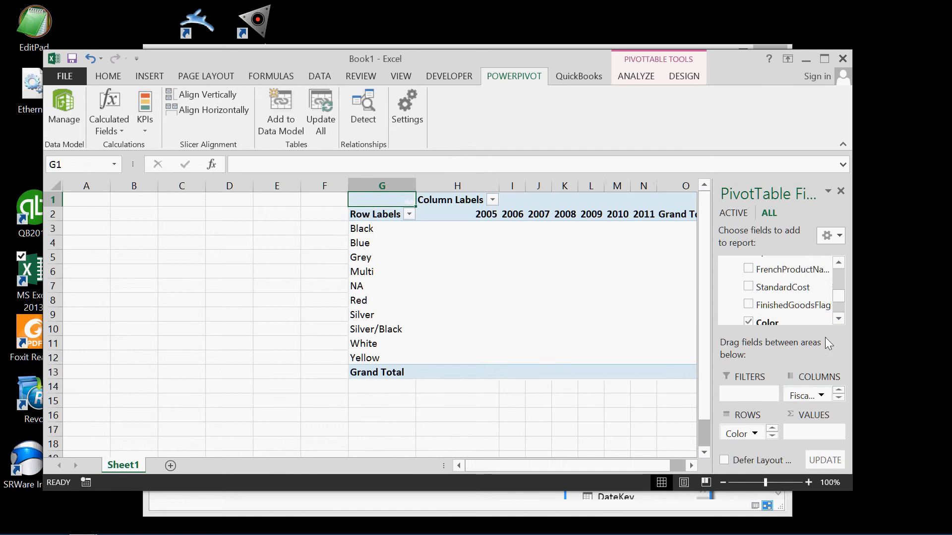
Step: Add the SalesAmount field from FactInternetSales to the PivotTable's values and review the totals by color and fiscal year
{"action": "scroll", "coordinate": [793, 297], "scroll_direction": "down", "scroll_amount": 4}
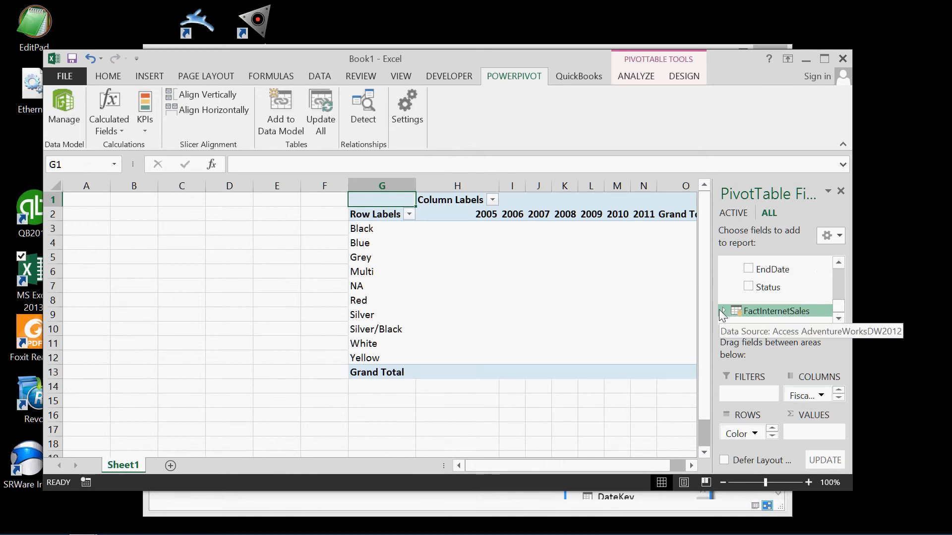
{"action": "left_click", "coordinate": [721, 312]}
{"action": "scroll", "coordinate": [779, 310], "scroll_direction": "down", "scroll_amount": 6}
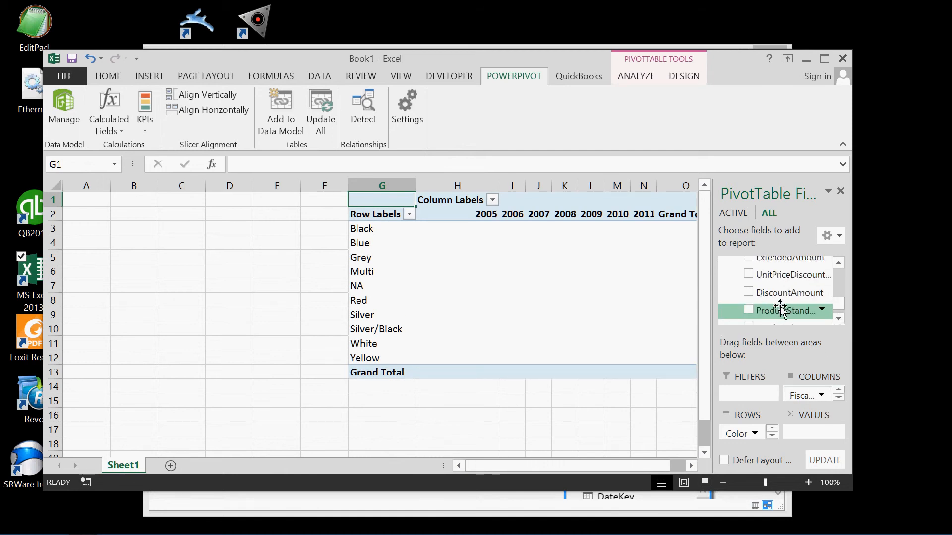
{"action": "scroll", "coordinate": [781, 310], "scroll_direction": "down", "scroll_amount": 2}
{"action": "left_click_drag", "start_coordinate": [782, 275], "coordinate": [801, 444]}
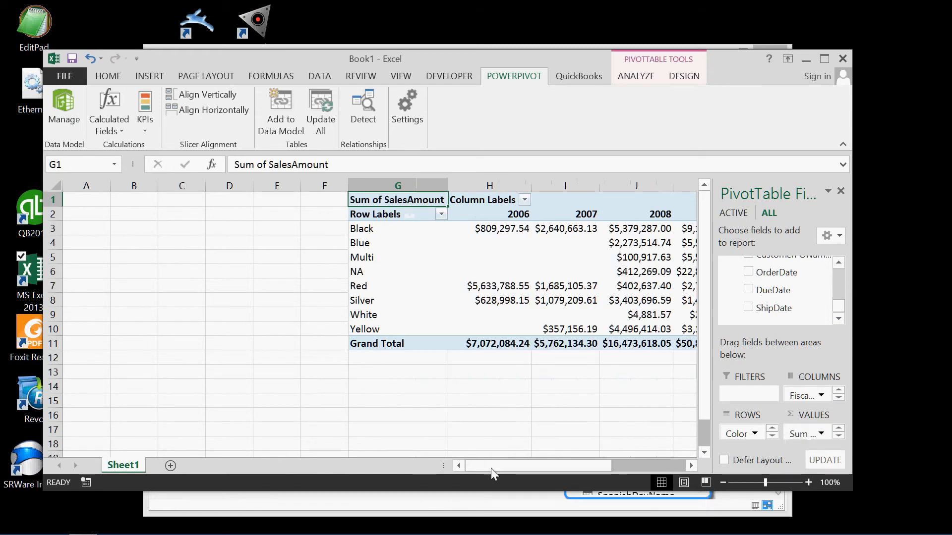
{"action": "left_click_drag", "start_coordinate": [491, 469], "coordinate": [597, 462]}
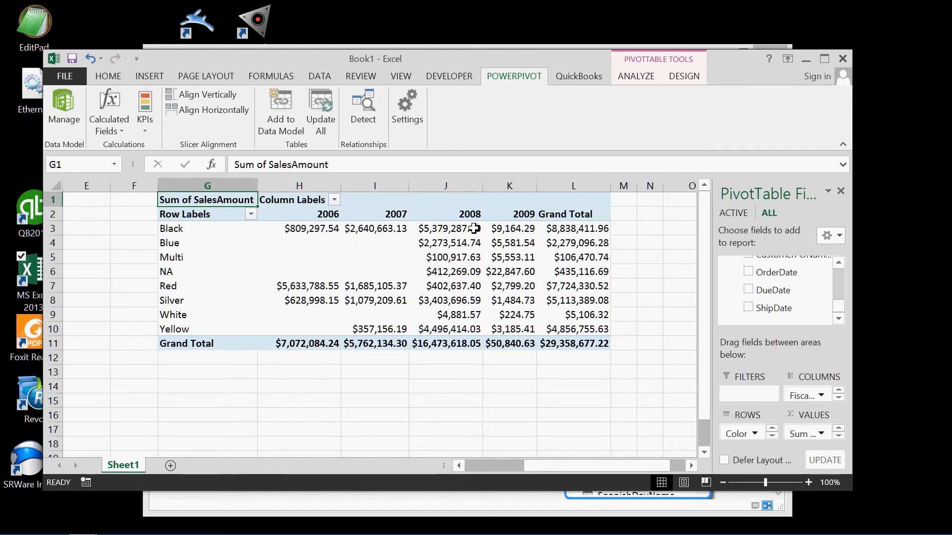
{"action": "mouse_move", "coordinate": [335, 270]}
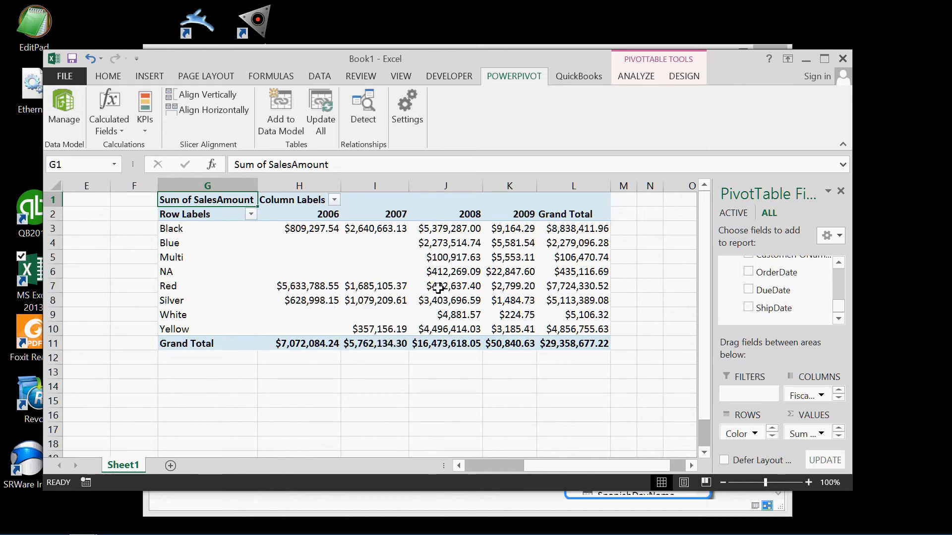
{"action": "mouse_move", "coordinate": [305, 286]}
Step: Switch to the PowerPivot window and display the FactInternetSales table in data view
{"action": "left_click_drag", "start_coordinate": [477, 53], "coordinate": [478, 67]}
{"action": "left_click", "coordinate": [492, 53]}
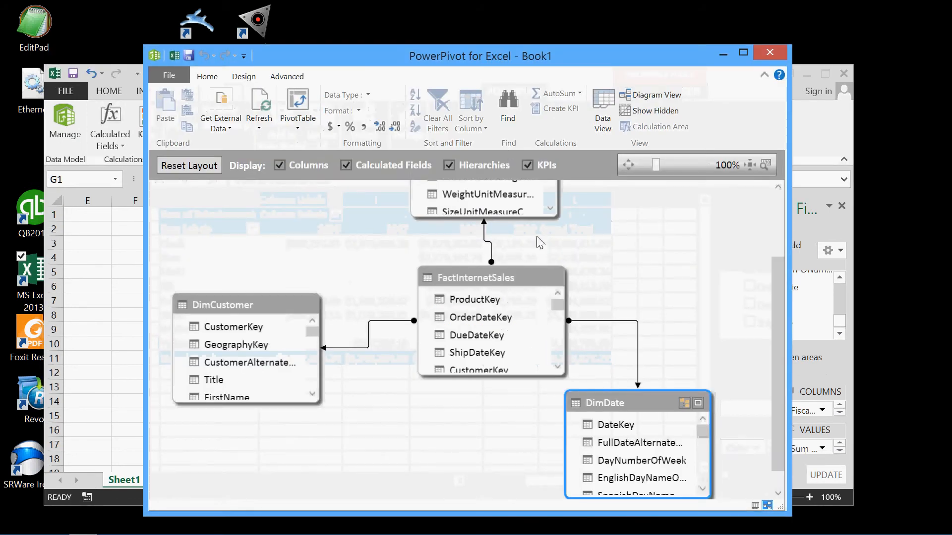
{"action": "left_click", "coordinate": [604, 101]}
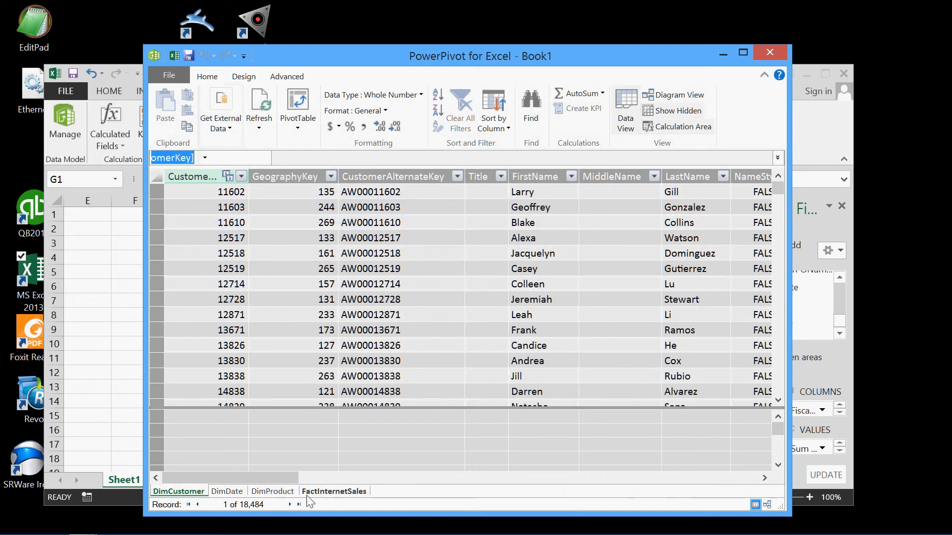
{"action": "left_click", "coordinate": [329, 491]}
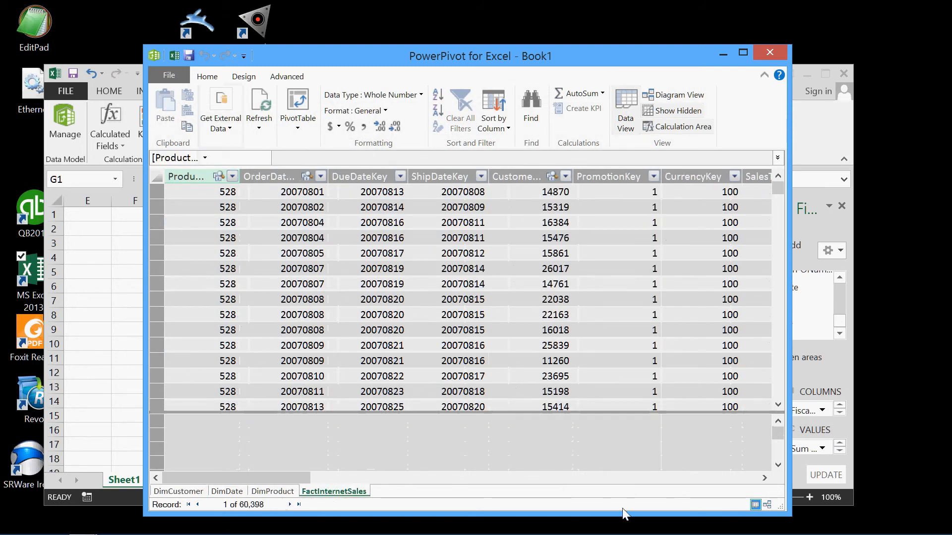
Step: Insert a new column directly before the TaxAmt column in the FactInternetSales table
{"action": "left_click", "coordinate": [708, 483]}
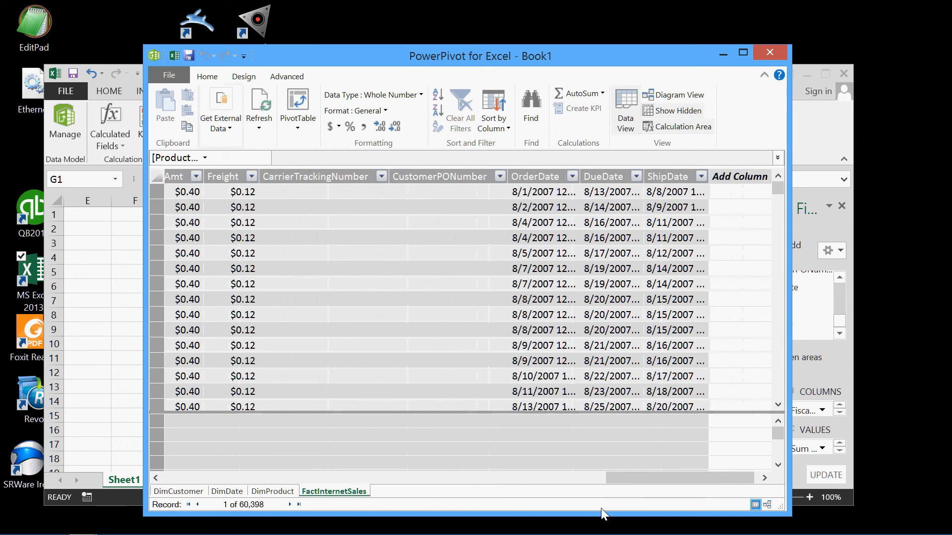
{"action": "left_click_drag", "start_coordinate": [651, 482], "coordinate": [531, 493]}
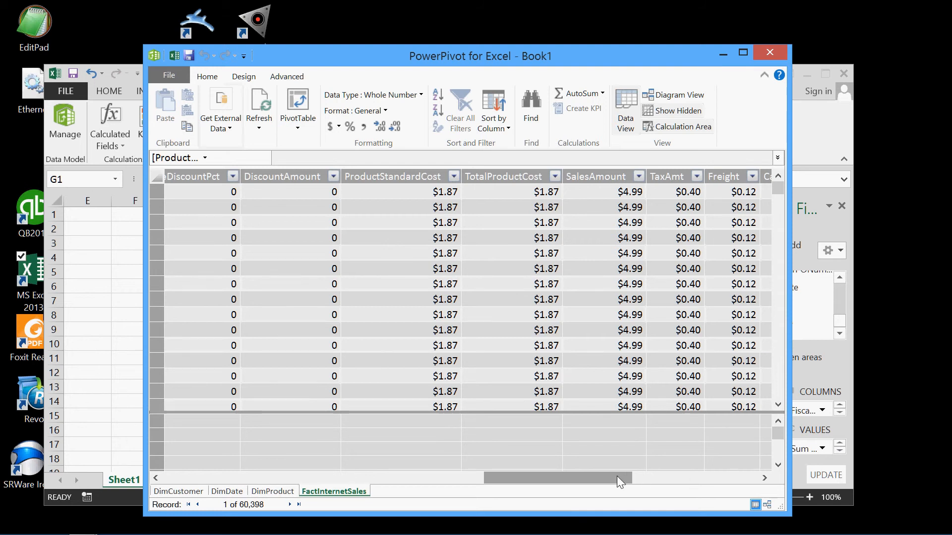
{"action": "left_click_drag", "start_coordinate": [618, 476], "coordinate": [639, 480]}
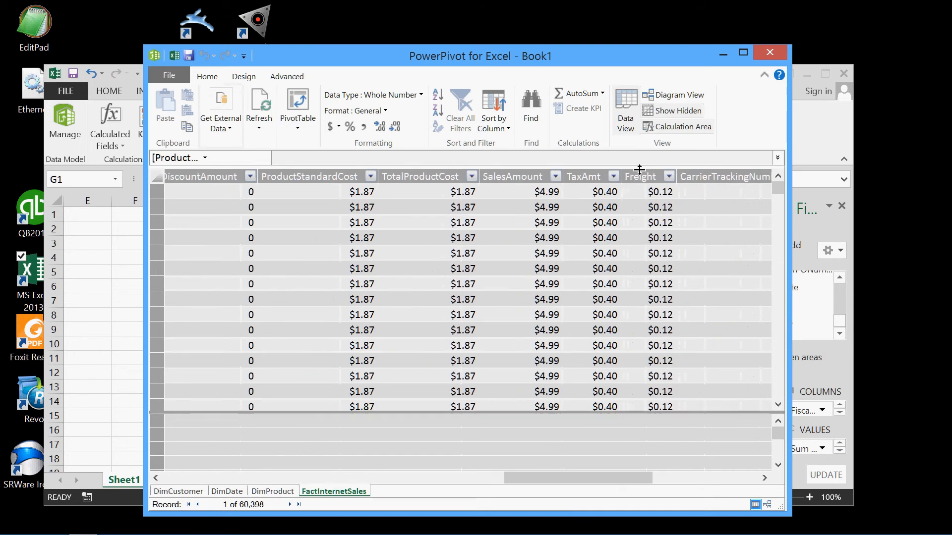
{"action": "left_click", "coordinate": [590, 178]}
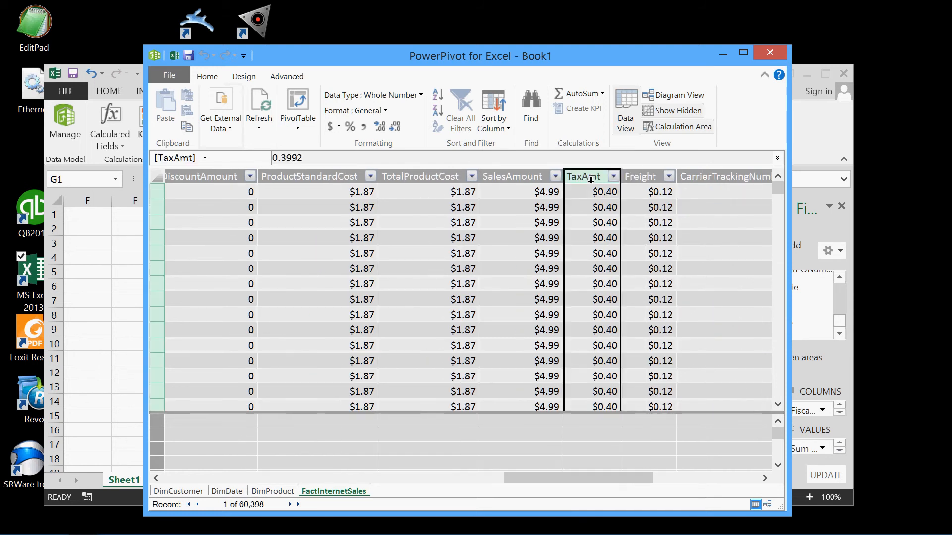
{"action": "right_click", "coordinate": [591, 177]}
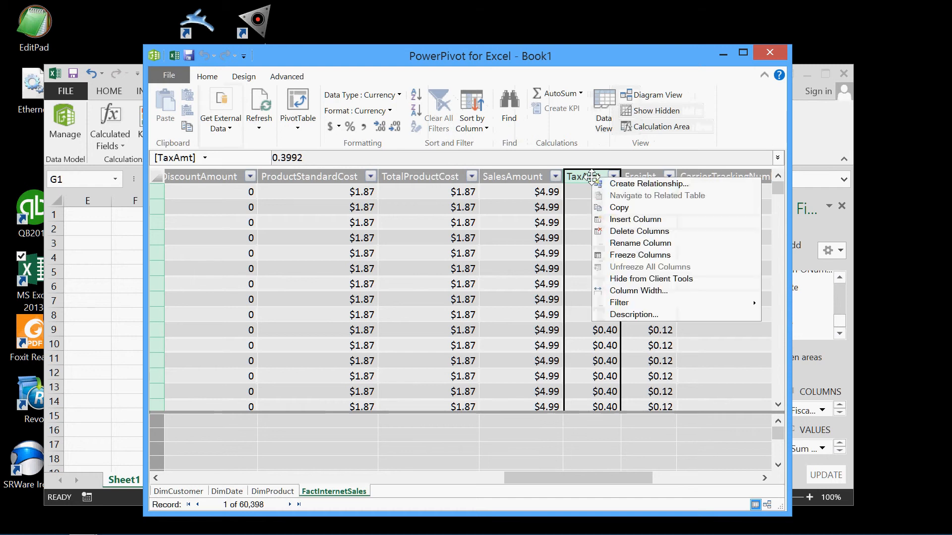
{"action": "left_click", "coordinate": [618, 207]}
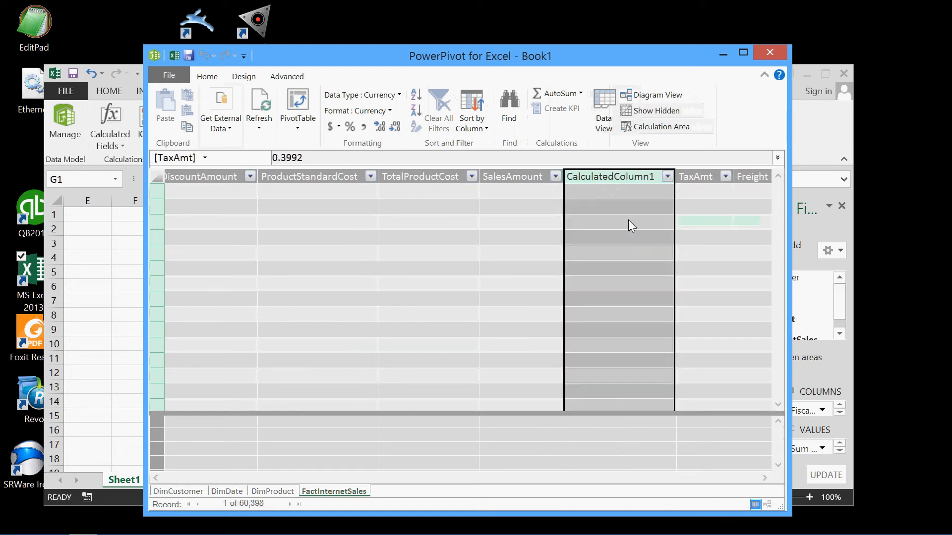
Step: Rename the inserted column between SalesAmount and TaxAmt as GrossMargin
{"action": "right_click", "coordinate": [599, 177]}
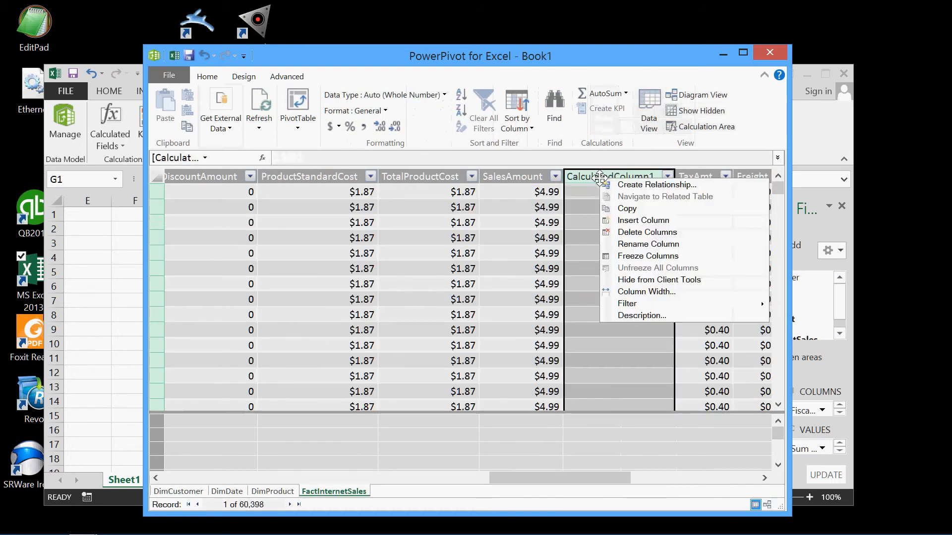
{"action": "left_click", "coordinate": [601, 186]}
{"action": "left_click", "coordinate": [602, 188]}
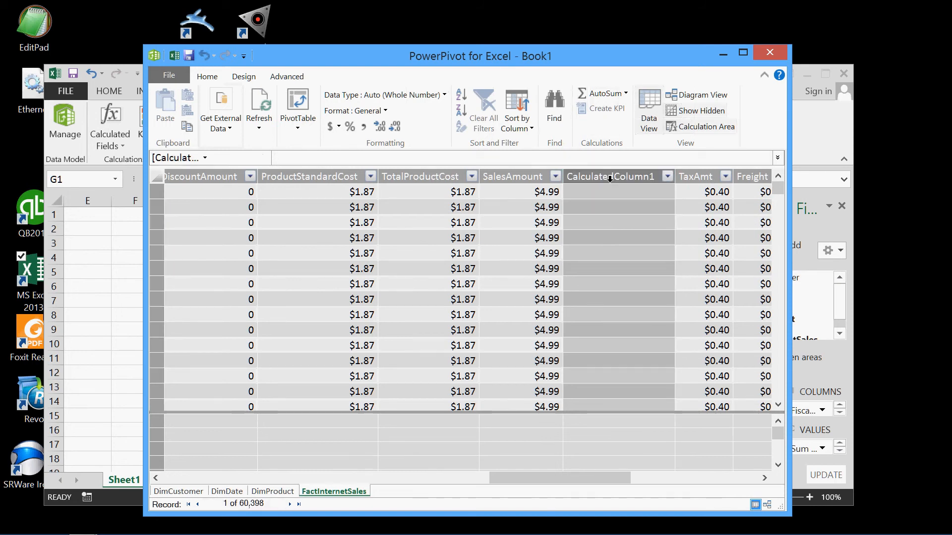
{"action": "right_click", "coordinate": [610, 178]}
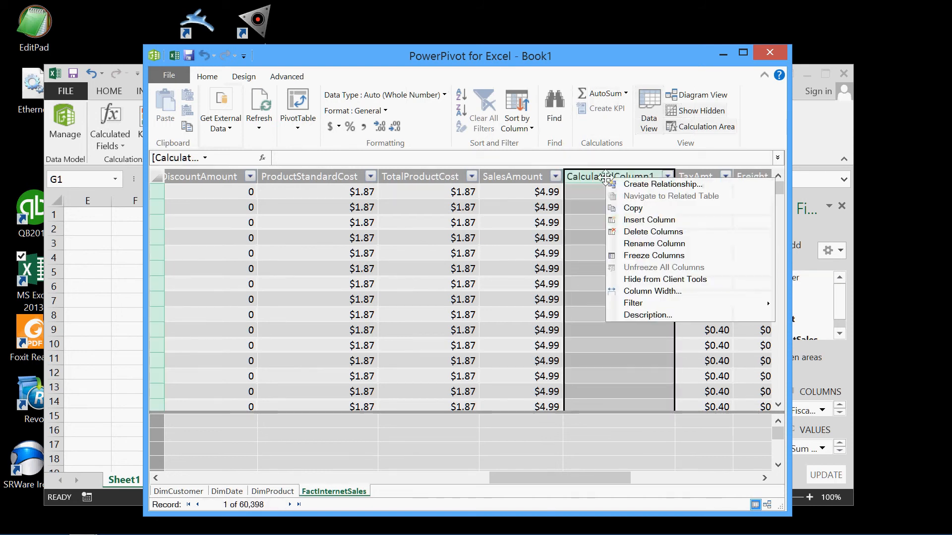
{"action": "left_click", "coordinate": [646, 244]}
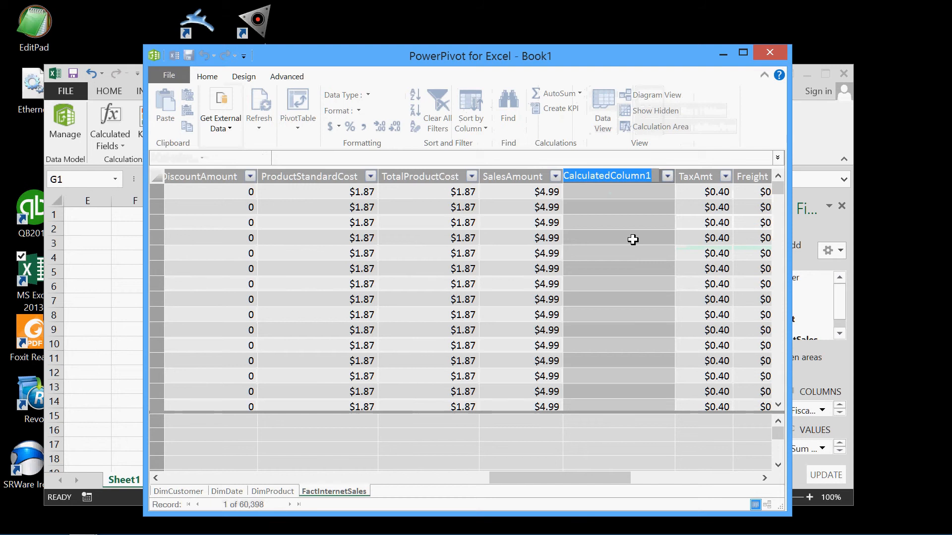
{"action": "type", "text": "Groo"}
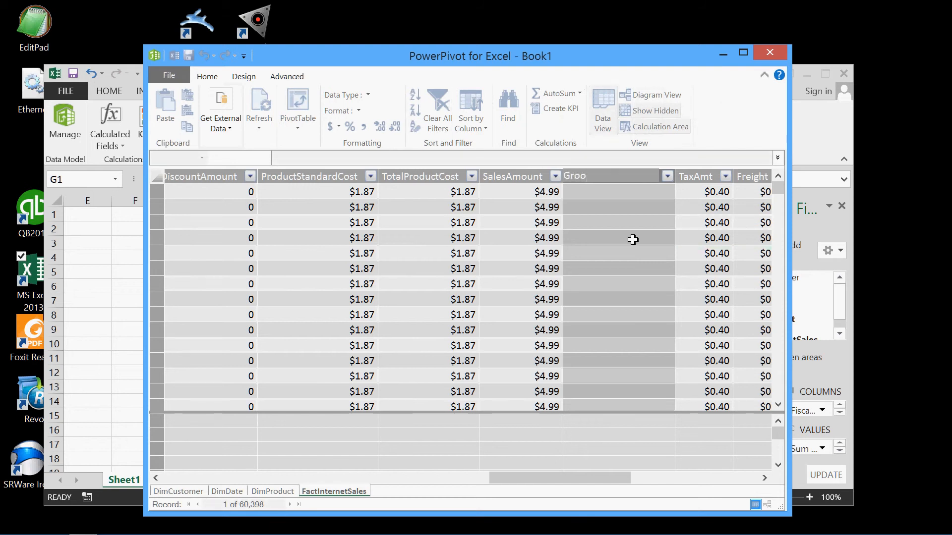
{"action": "key", "text": "BackSpace"}
{"action": "type", "text": "ssM"}
{"action": "key", "text": "BackSpace"}
{"action": "type", "text": "Margin"}
{"action": "key", "text": "Return"}
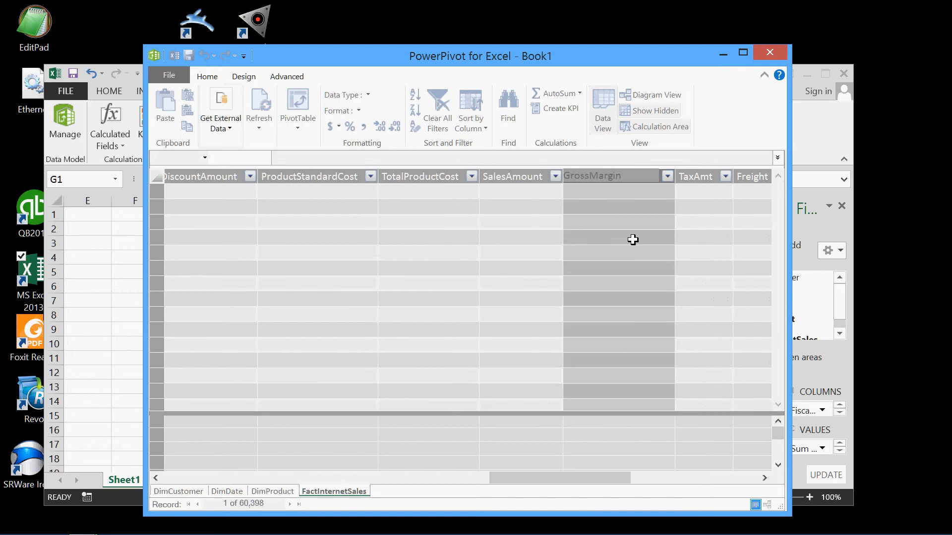
Step: Enter the formula =[SalesAmount]-[TotalProductCost] in the GrossMargin column and look over the calculated rows
{"action": "left_click", "coordinate": [595, 196]}
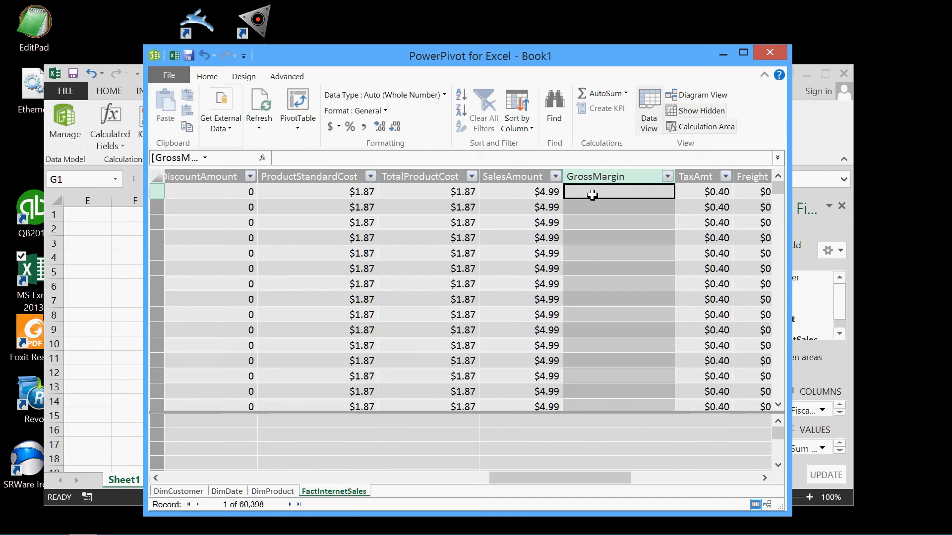
{"action": "type", "text": "="}
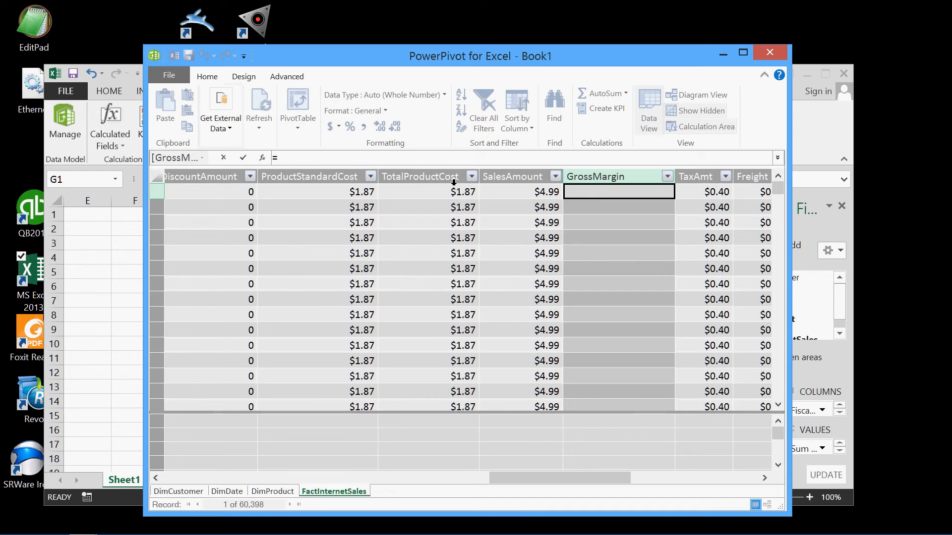
{"action": "left_click", "coordinate": [515, 181]}
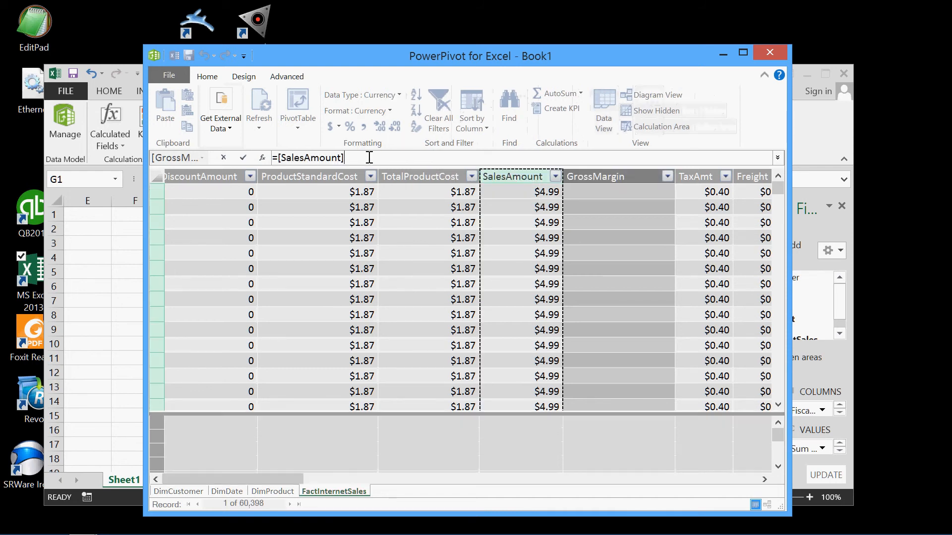
{"action": "type", "text": "-"}
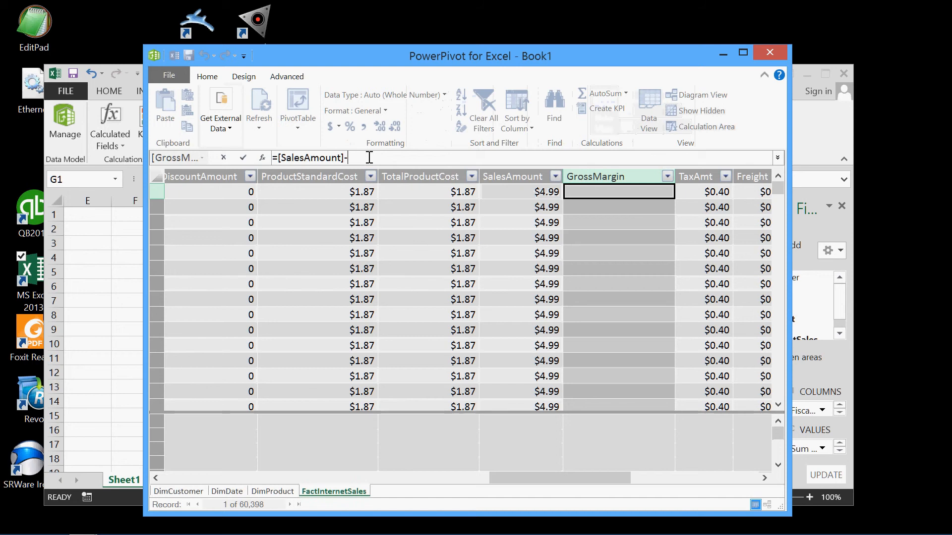
{"action": "left_click", "coordinate": [432, 177]}
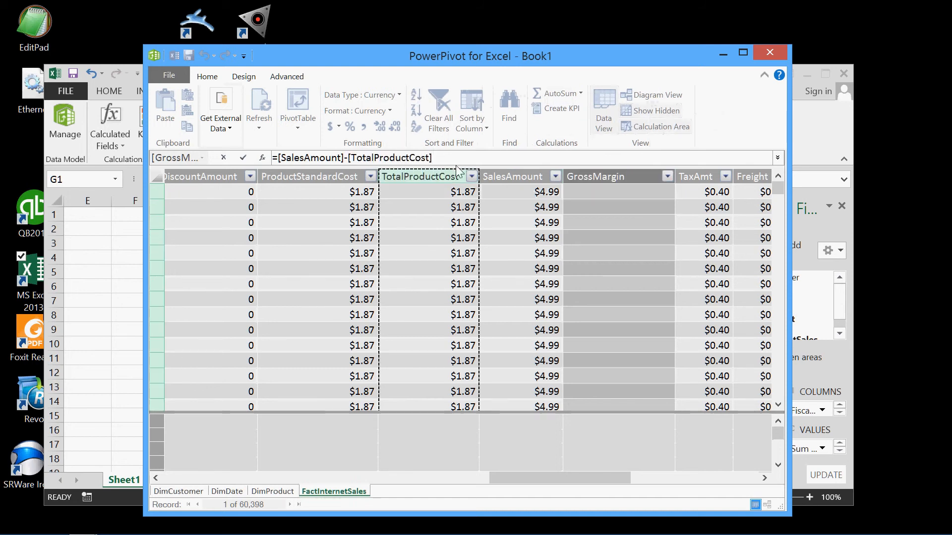
{"action": "key", "text": "Return"}
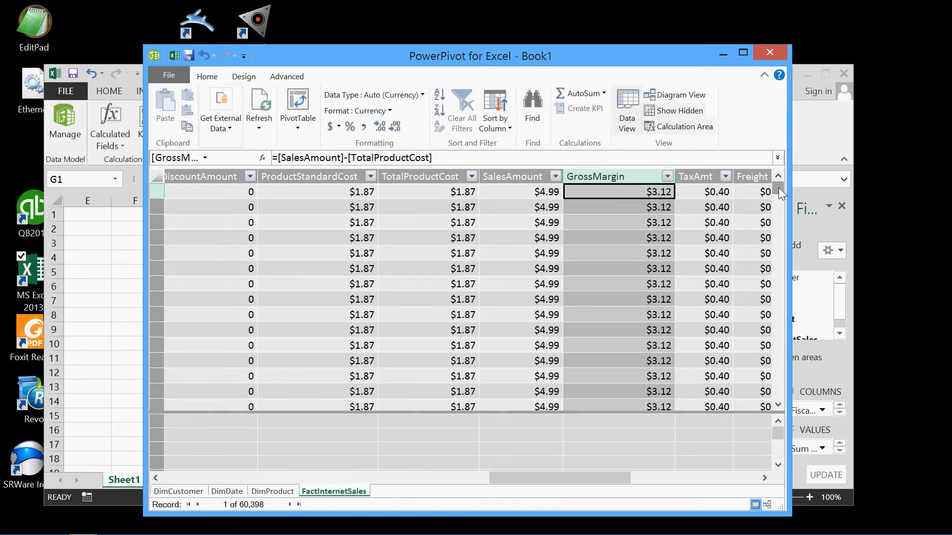
{"action": "mouse_move", "coordinate": [779, 187]}
{"action": "left_mouse_down"}
{"action": "mouse_move", "coordinate": [778, 395]}
{"action": "mouse_move", "coordinate": [780, 182]}
{"action": "left_mouse_up"}
{"action": "left_click_drag", "start_coordinate": [295, 478], "coordinate": [662, 491]}
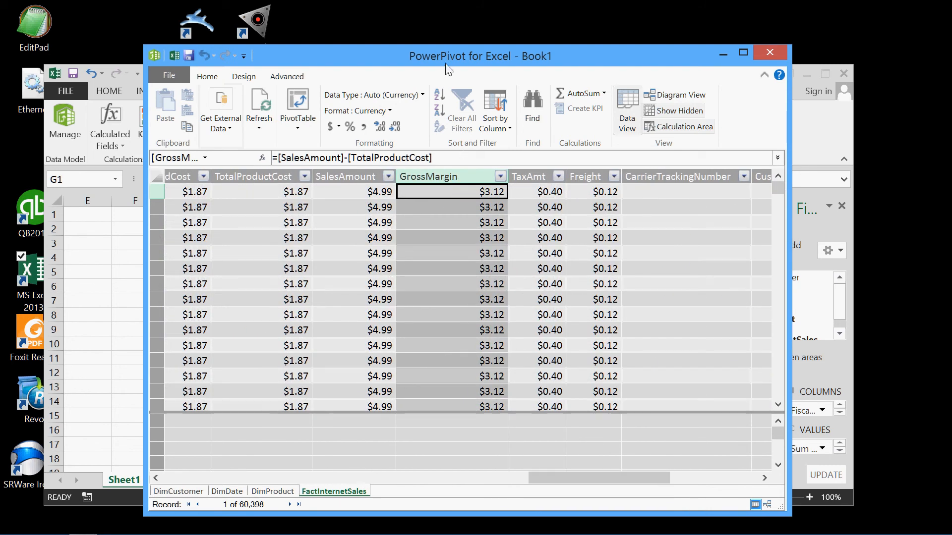
Step: Create another PivotTable from the data model on a new worksheet
{"action": "left_click", "coordinate": [131, 168]}
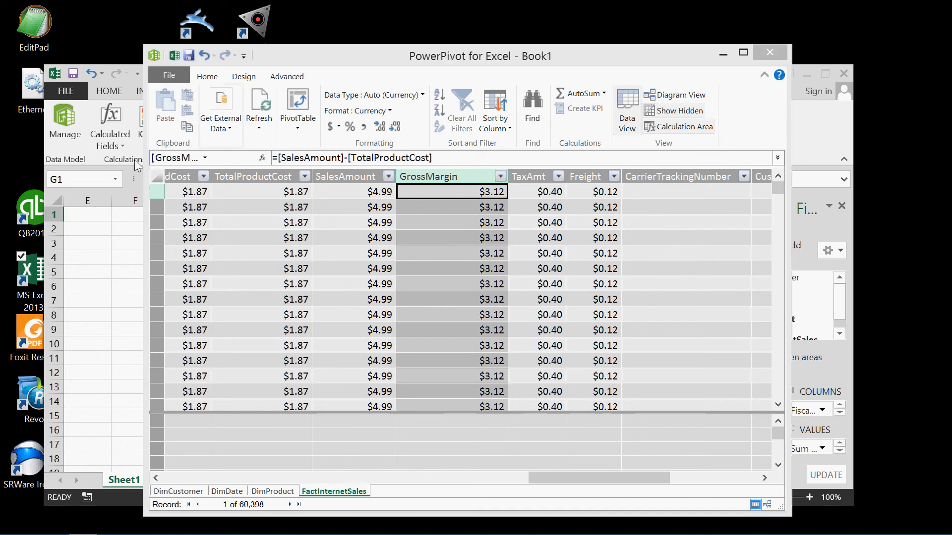
{"action": "left_click", "coordinate": [210, 162]}
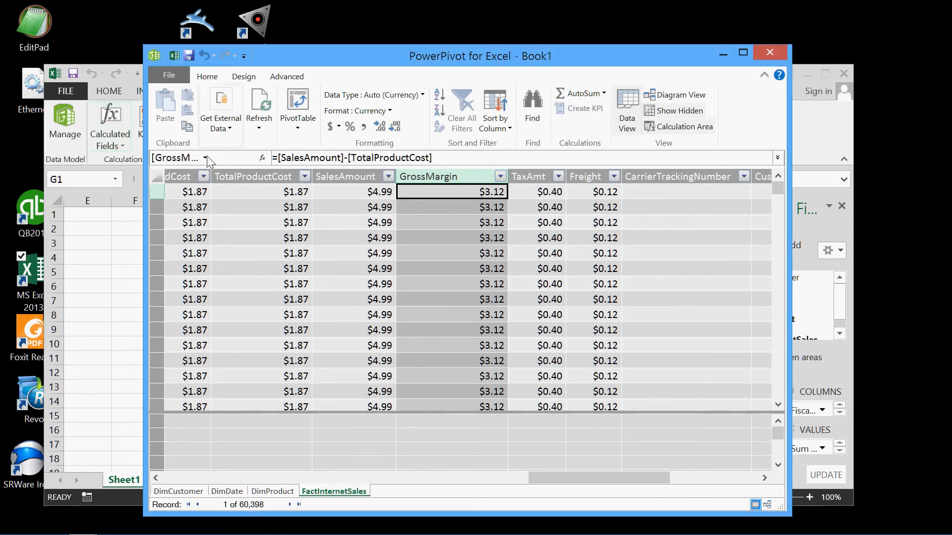
{"action": "left_click", "coordinate": [298, 128]}
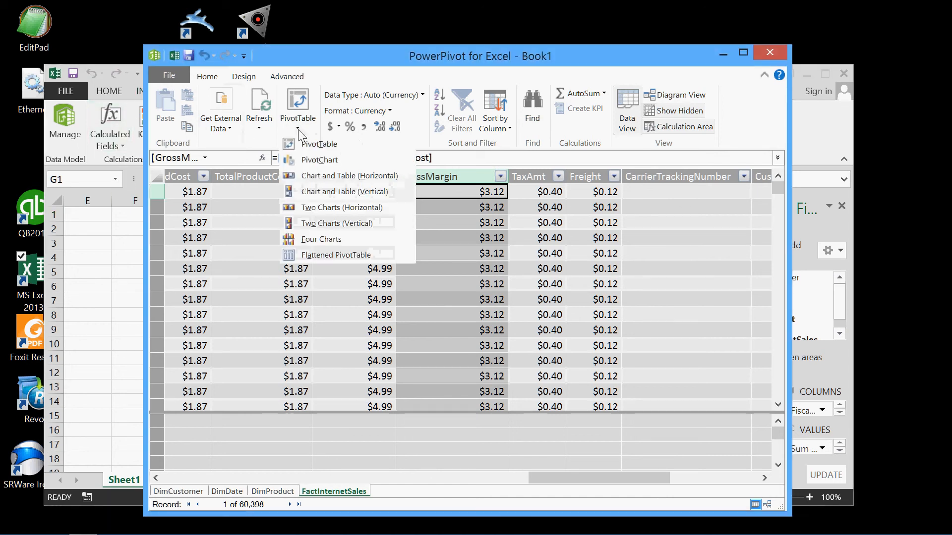
{"action": "left_click", "coordinate": [318, 144]}
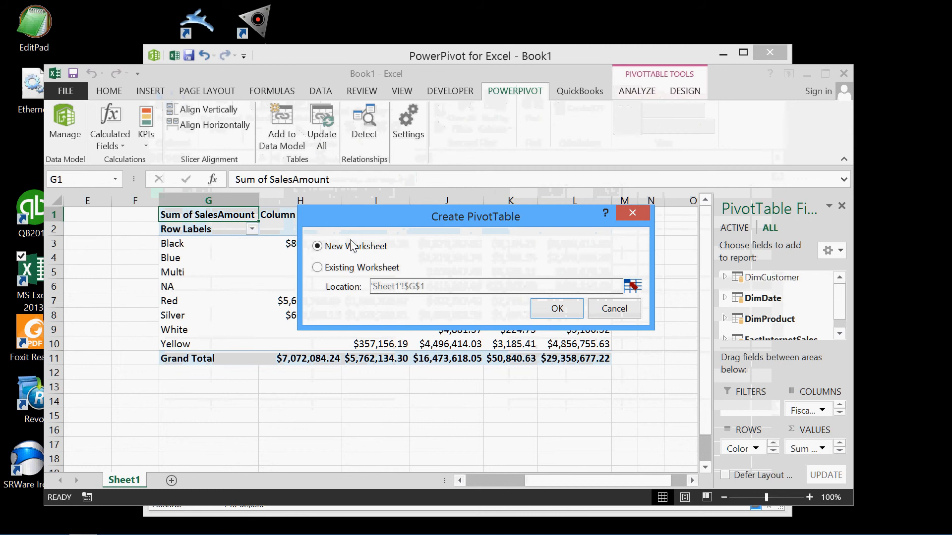
{"action": "left_click", "coordinate": [557, 309]}
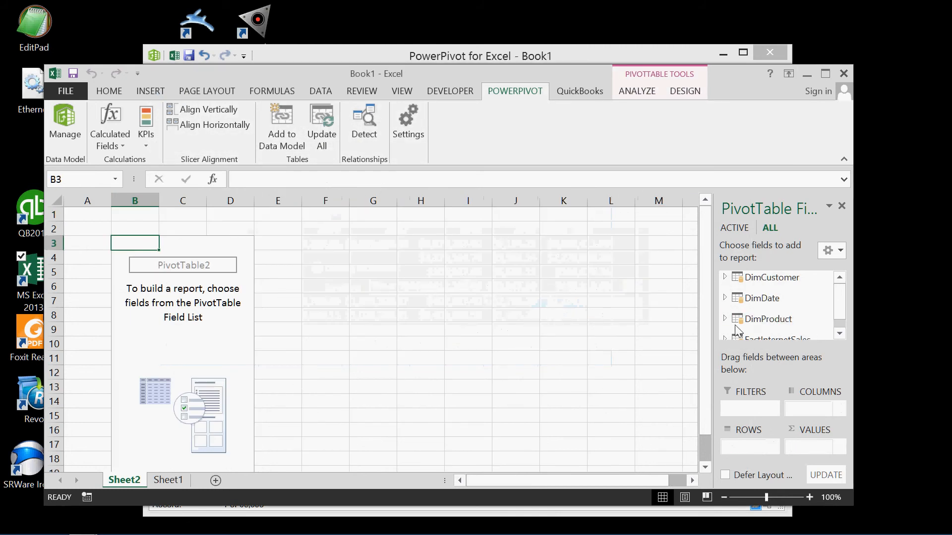
Step: Add the Color field from DimProduct to the rows of the new PivotTable
{"action": "left_click", "coordinate": [800, 322]}
{"action": "scroll", "coordinate": [783, 315], "scroll_direction": "down", "scroll_amount": 2}
{"action": "scroll", "coordinate": [790, 317], "scroll_direction": "down", "scroll_amount": 2}
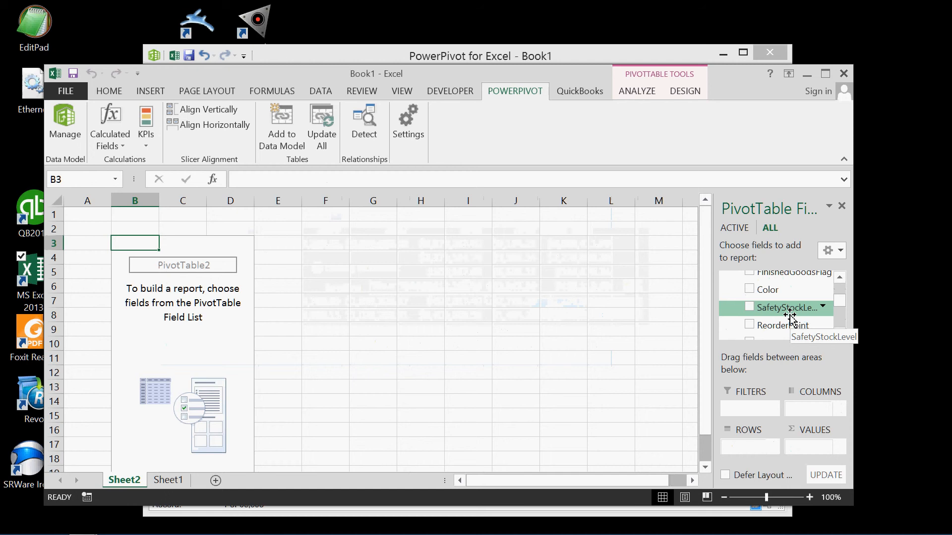
{"action": "left_click_drag", "start_coordinate": [770, 292], "coordinate": [749, 447]}
Step: Add the FiscalYear field from DimDate to the columns of the new PivotTable
{"action": "left_click_drag", "start_coordinate": [839, 313], "coordinate": [839, 287]}
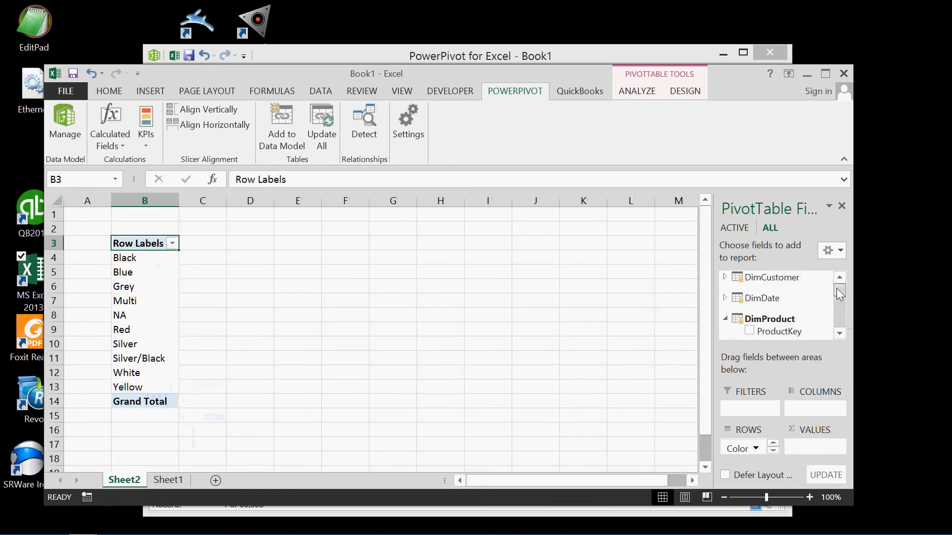
{"action": "left_click", "coordinate": [729, 298]}
{"action": "scroll", "coordinate": [779, 308], "scroll_direction": "down", "scroll_amount": 5}
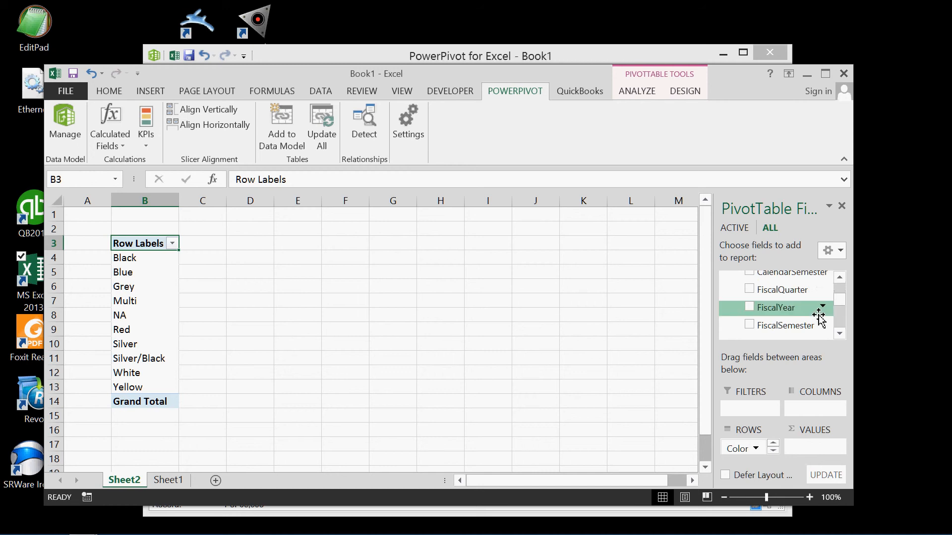
{"action": "left_click_drag", "start_coordinate": [782, 308], "coordinate": [803, 411]}
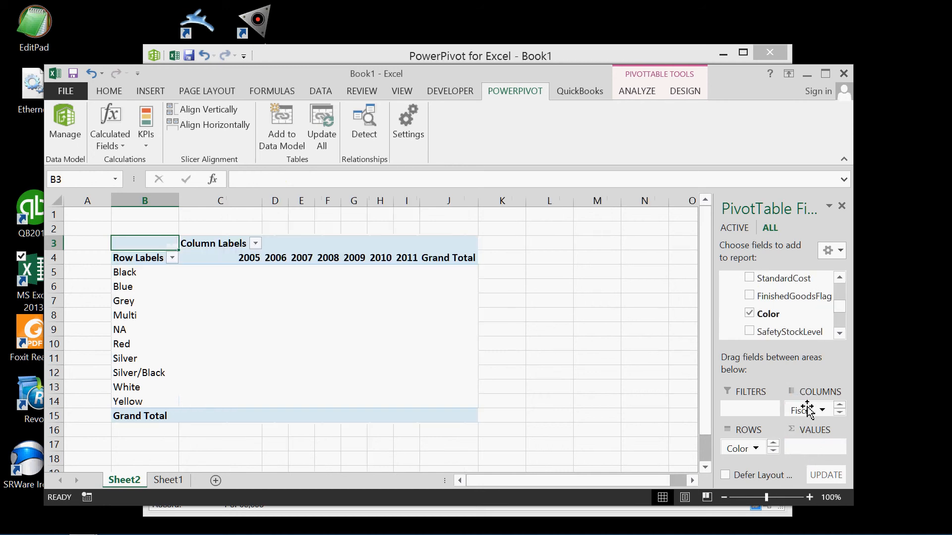
Step: Add the GrossMargin field from FactInternetSales to the values of the PivotTable
{"action": "scroll", "coordinate": [839, 325], "scroll_direction": "down", "scroll_amount": 4}
{"action": "scroll", "coordinate": [840, 329], "scroll_direction": "down", "scroll_amount": 3}
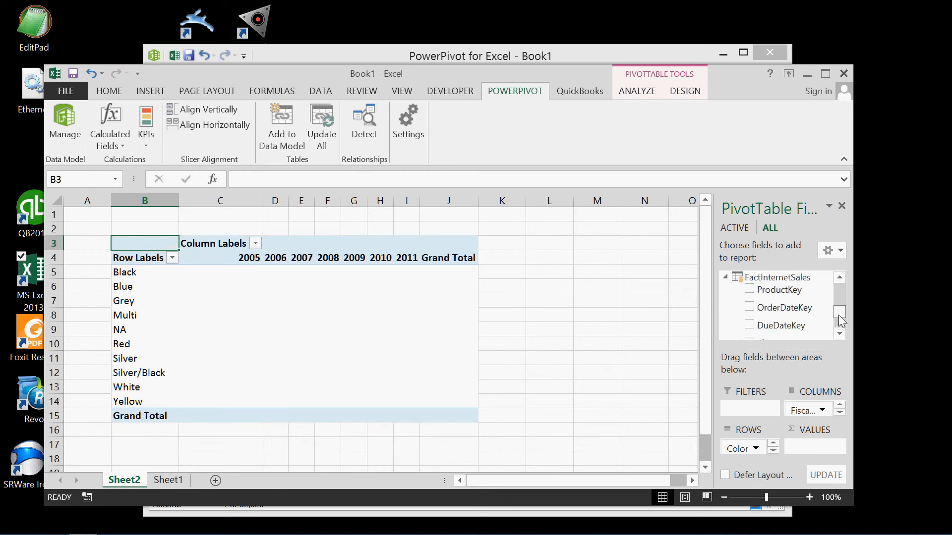
{"action": "scroll", "coordinate": [839, 330], "scroll_direction": "down", "scroll_amount": 5}
{"action": "scroll", "coordinate": [839, 327], "scroll_direction": "down", "scroll_amount": 2}
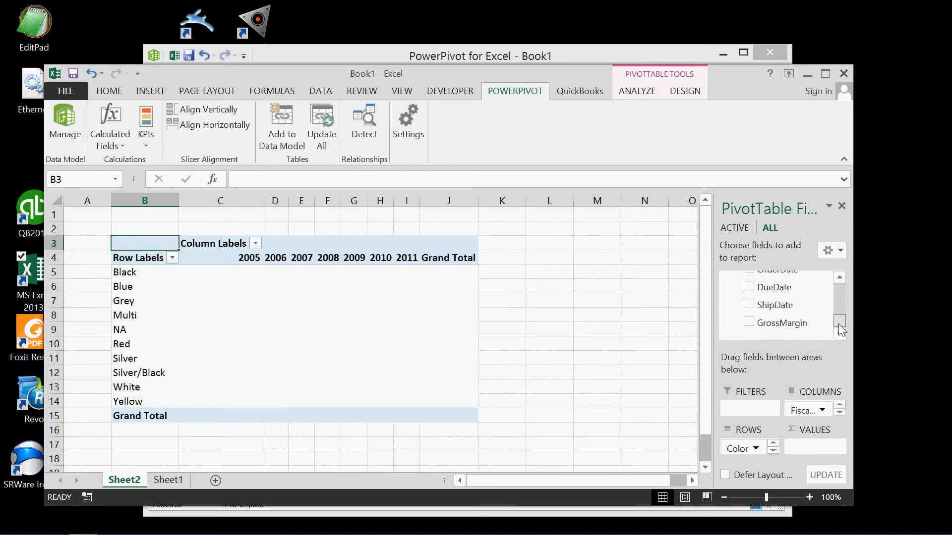
{"action": "scroll", "coordinate": [839, 321], "scroll_direction": "up", "scroll_amount": 6}
{"action": "left_click_drag", "start_coordinate": [838, 317], "coordinate": [800, 454]}
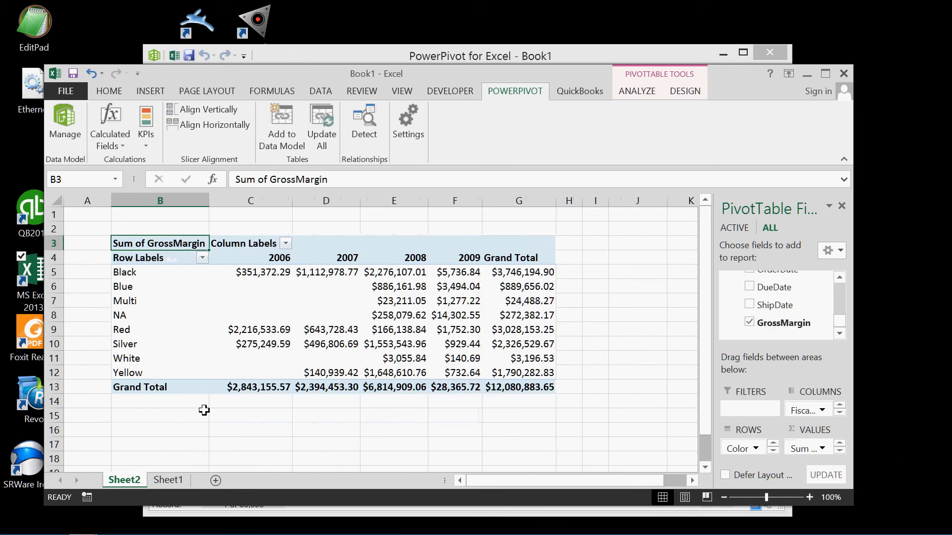
Step: Compare the gross margin PivotTable on Sheet2 with the sales amount PivotTable on Sheet1 by color and fiscal year
{"action": "left_click", "coordinate": [168, 481]}
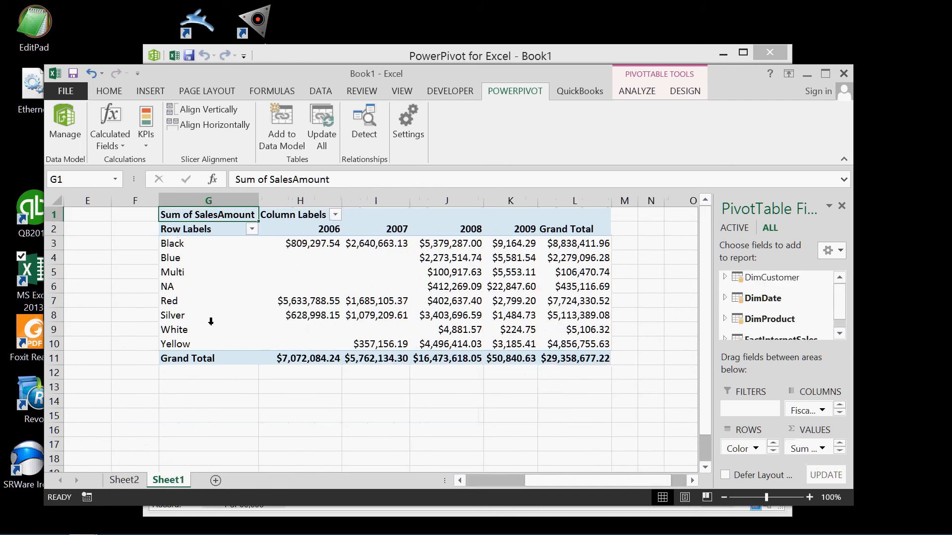
{"action": "left_click", "coordinate": [134, 483]}
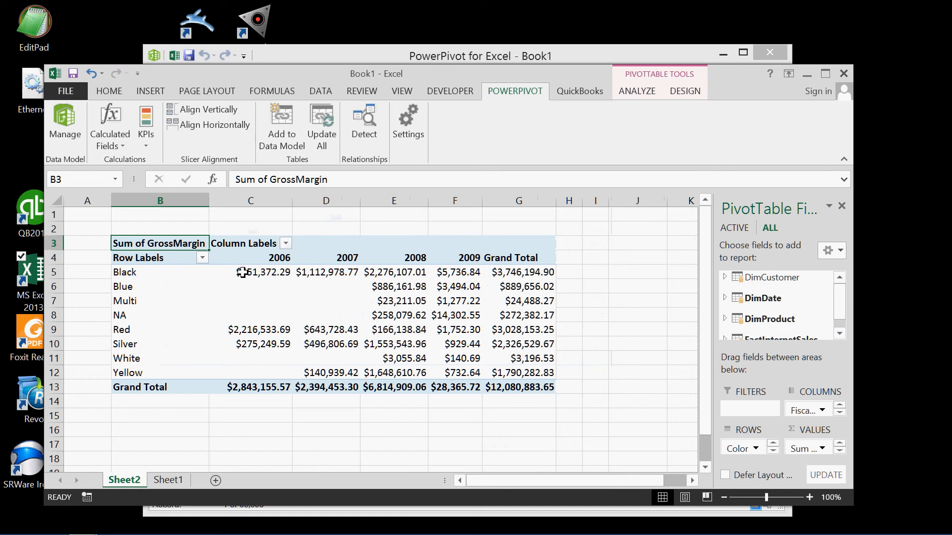
{"action": "mouse_move", "coordinate": [287, 272]}
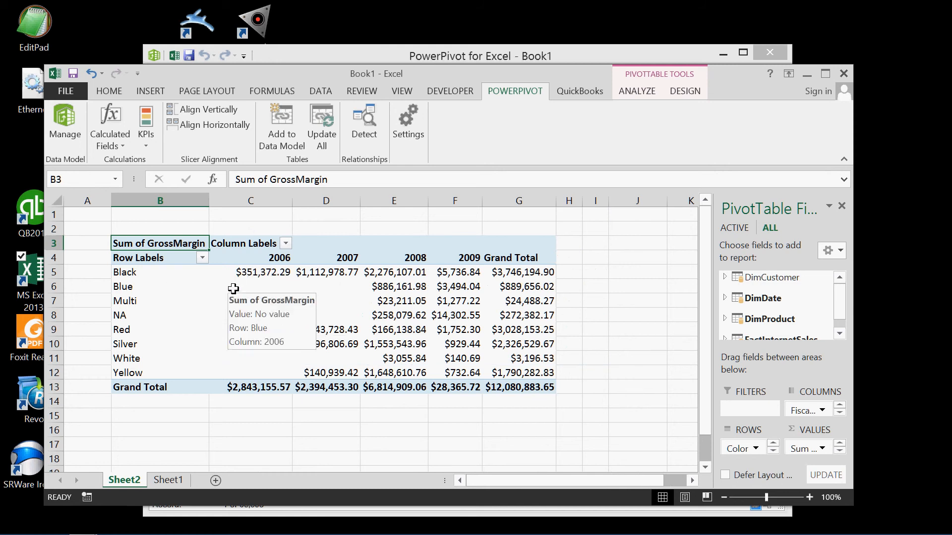
{"action": "left_click", "coordinate": [172, 482]}
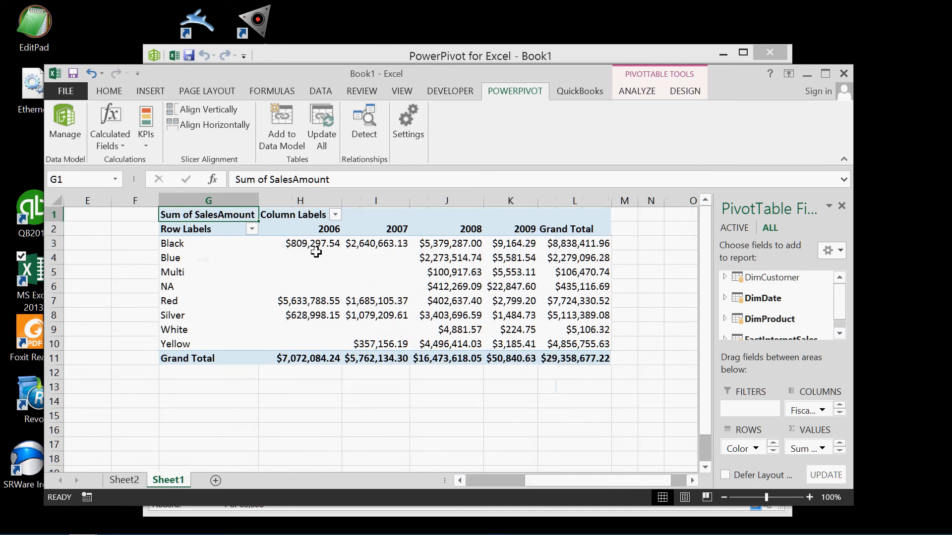
{"action": "mouse_move", "coordinate": [319, 244]}
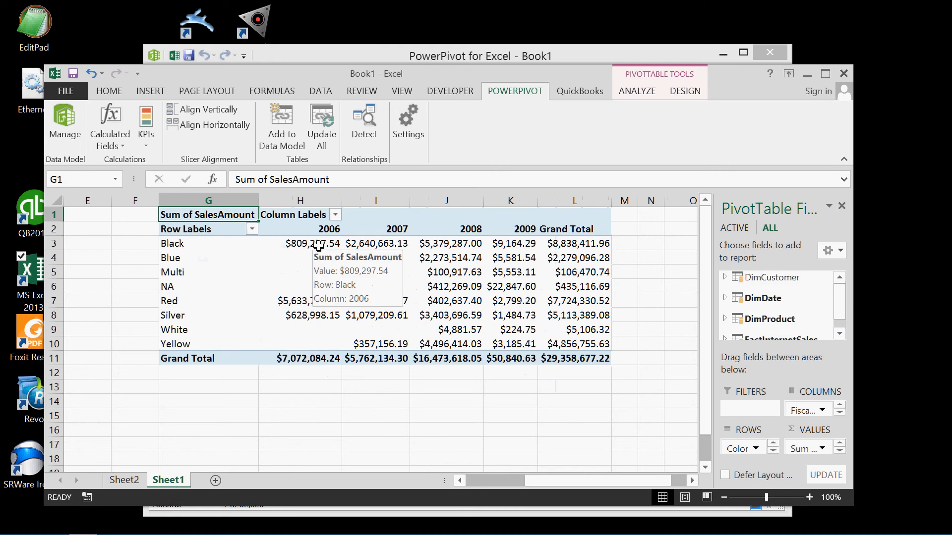
{"action": "left_click", "coordinate": [132, 482]}
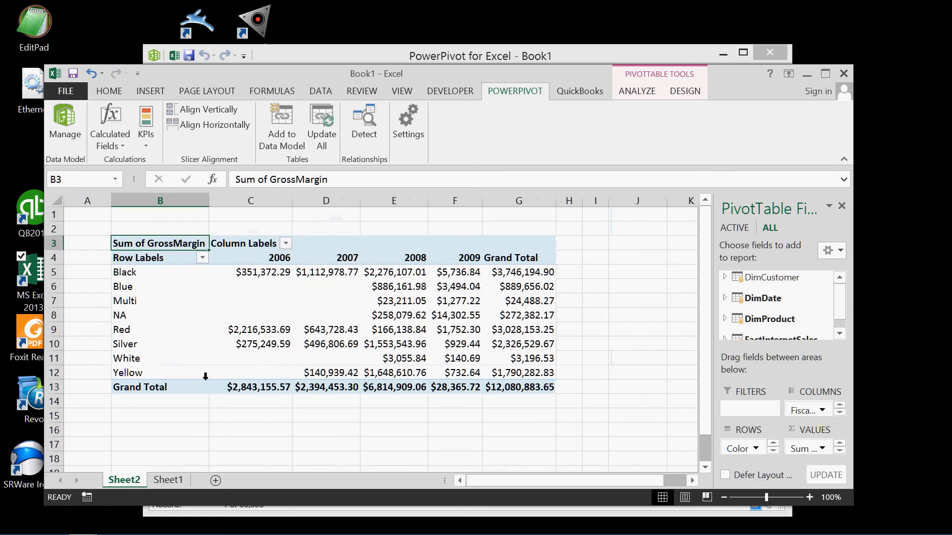
{"action": "left_click", "coordinate": [175, 480]}
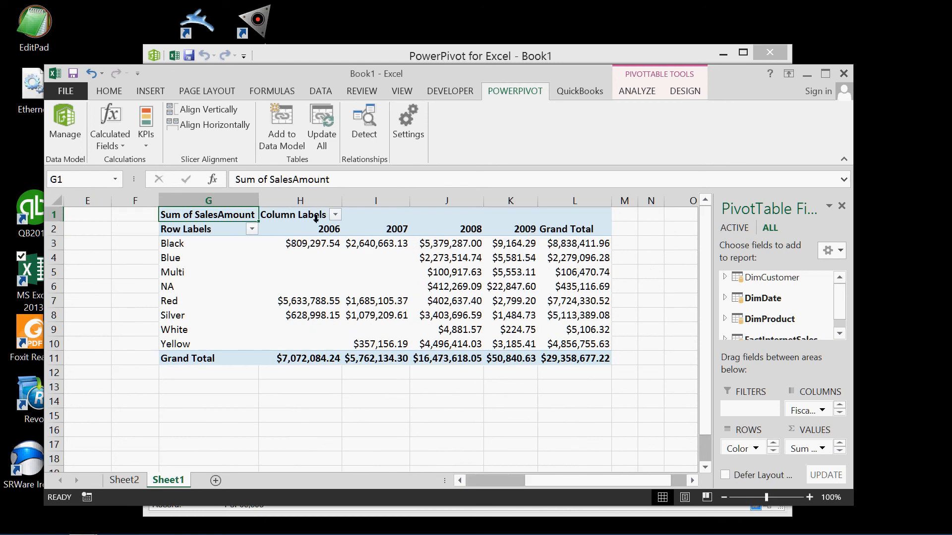
{"action": "left_click", "coordinate": [129, 482]}
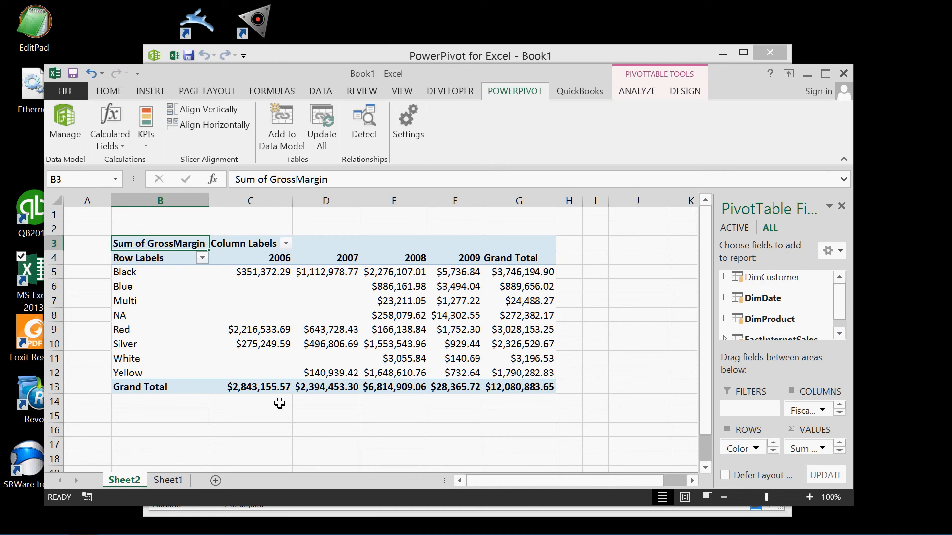
Step: Switch to the PowerPivot window and show the data model's table relationships in Diagram View
{"action": "left_click", "coordinate": [330, 56]}
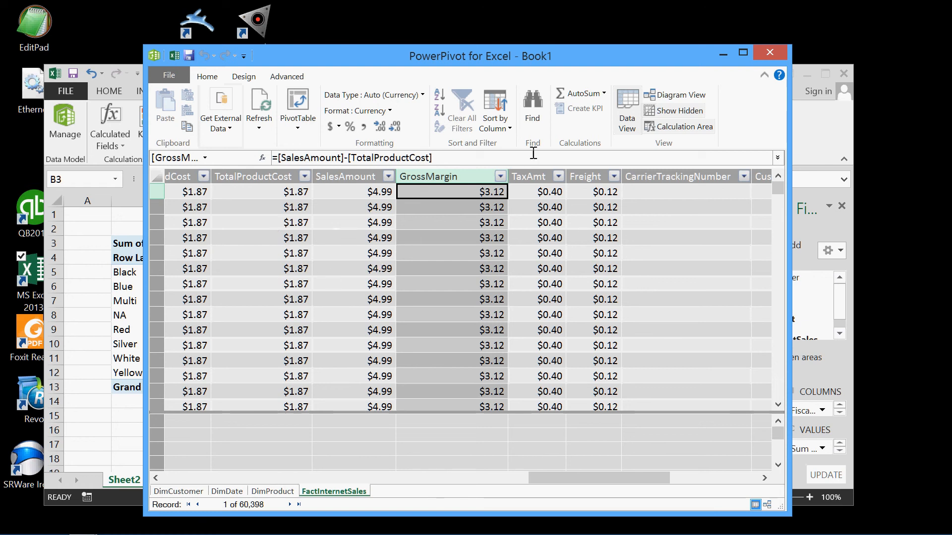
{"action": "left_click", "coordinate": [675, 97]}
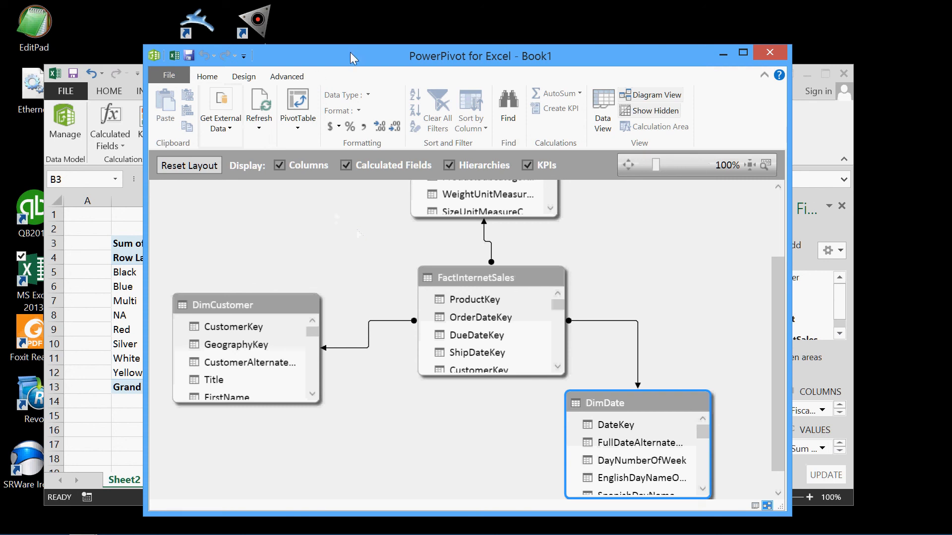
{"action": "left_click_drag", "start_coordinate": [352, 51], "coordinate": [365, 43]}
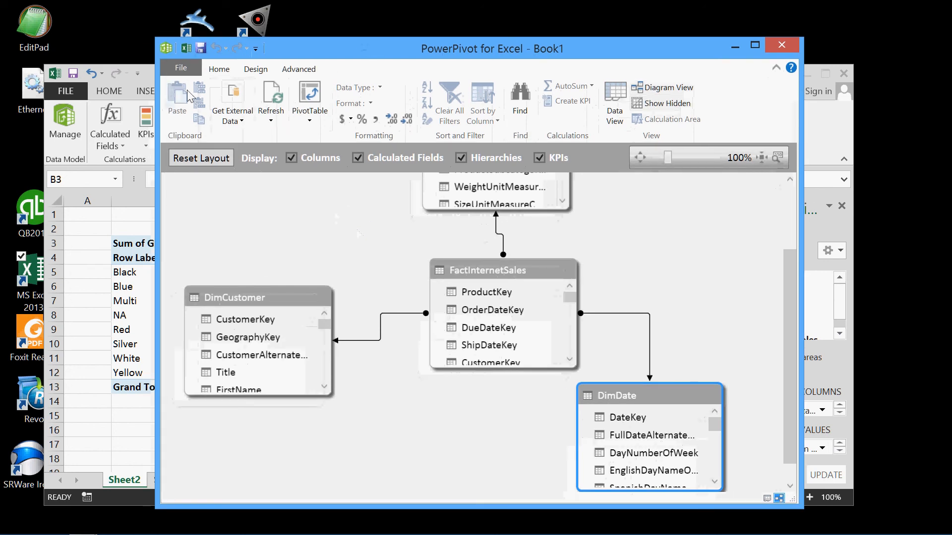
{"action": "left_click", "coordinate": [193, 91]}
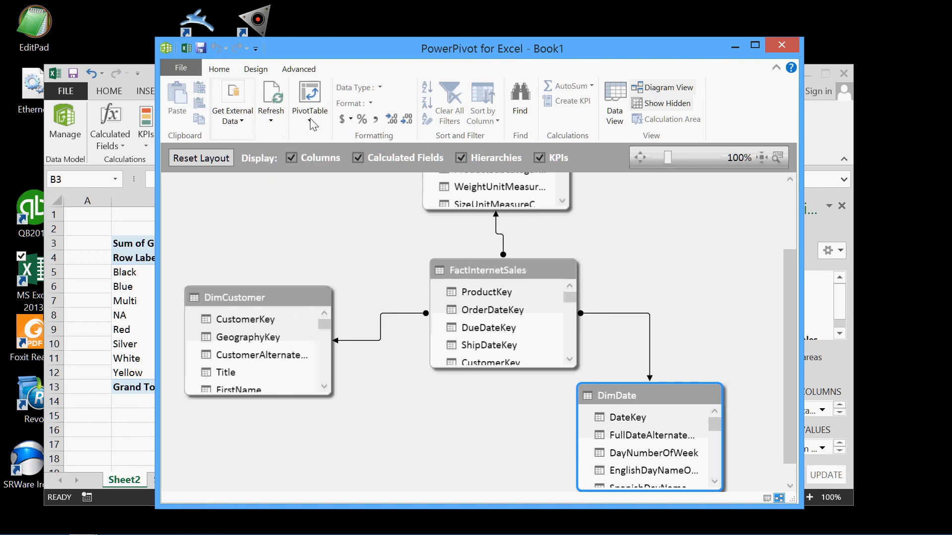
Step: Look through the data source types offered for importing external data from other sources, and close the Table Import Wizard without importing
{"action": "left_click", "coordinate": [243, 123]}
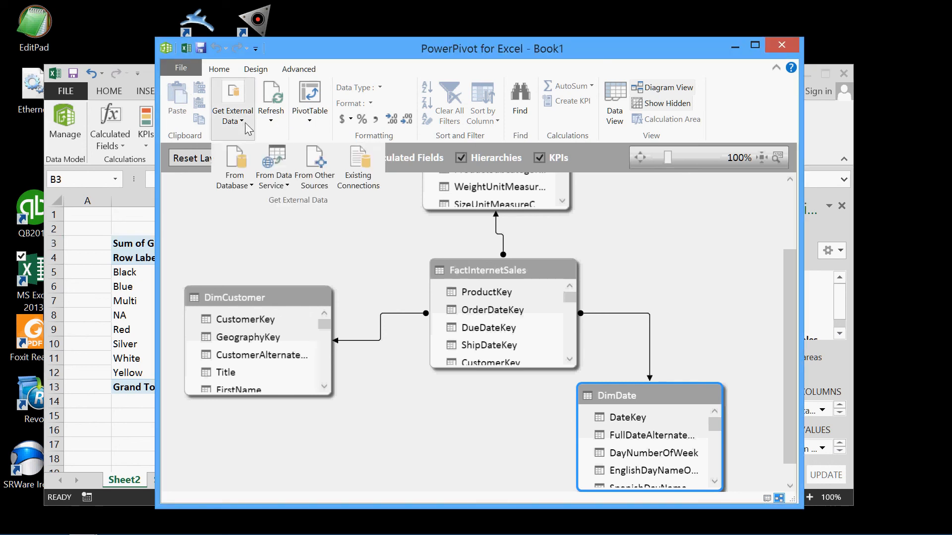
{"action": "left_click", "coordinate": [317, 177]}
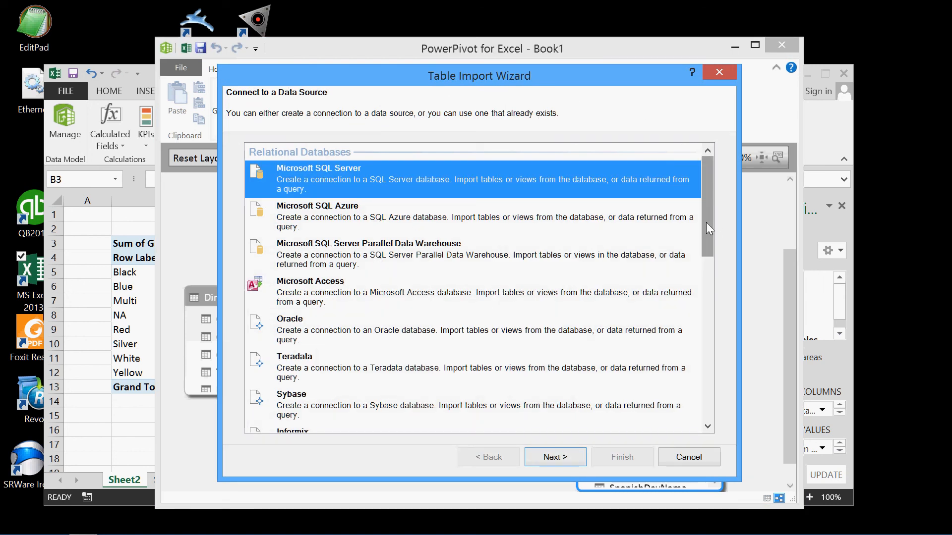
{"action": "left_click_drag", "start_coordinate": [709, 229], "coordinate": [710, 290]}
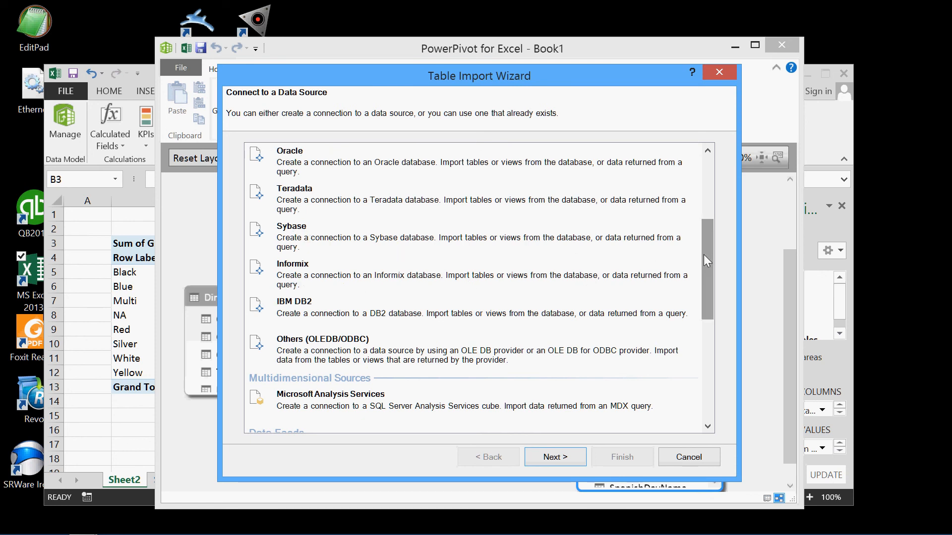
{"action": "left_click_drag", "start_coordinate": [703, 254], "coordinate": [706, 360]}
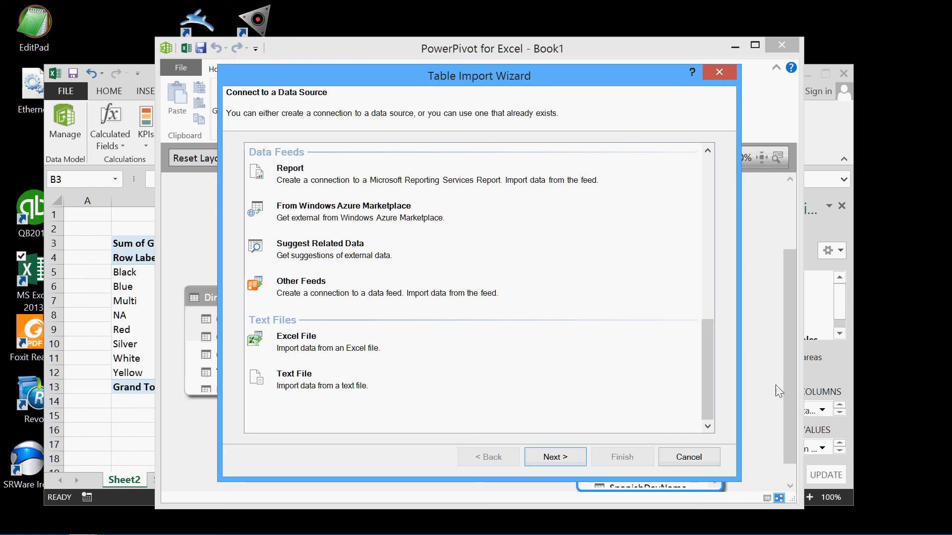
{"action": "left_click", "coordinate": [849, 394]}
{"action": "left_click_drag", "start_coordinate": [710, 358], "coordinate": [707, 250]}
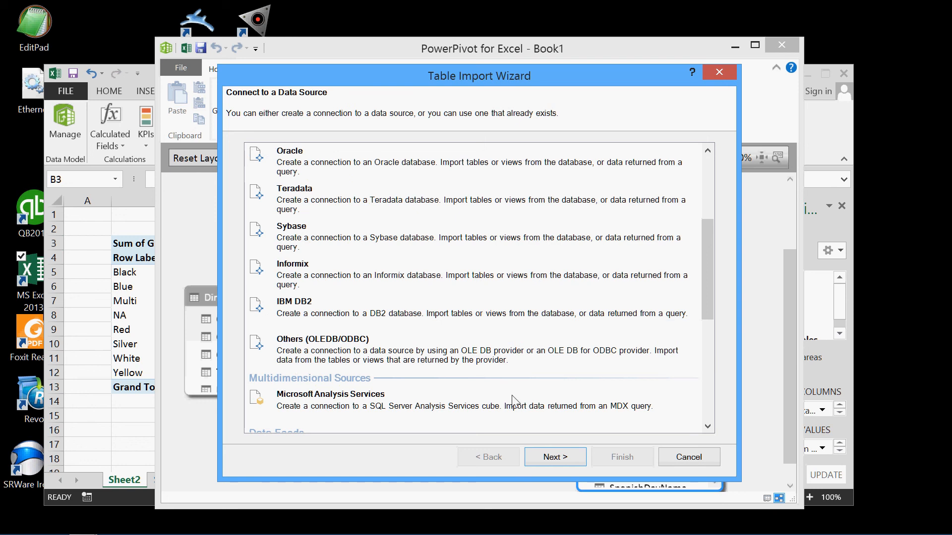
{"action": "left_click", "coordinate": [686, 456]}
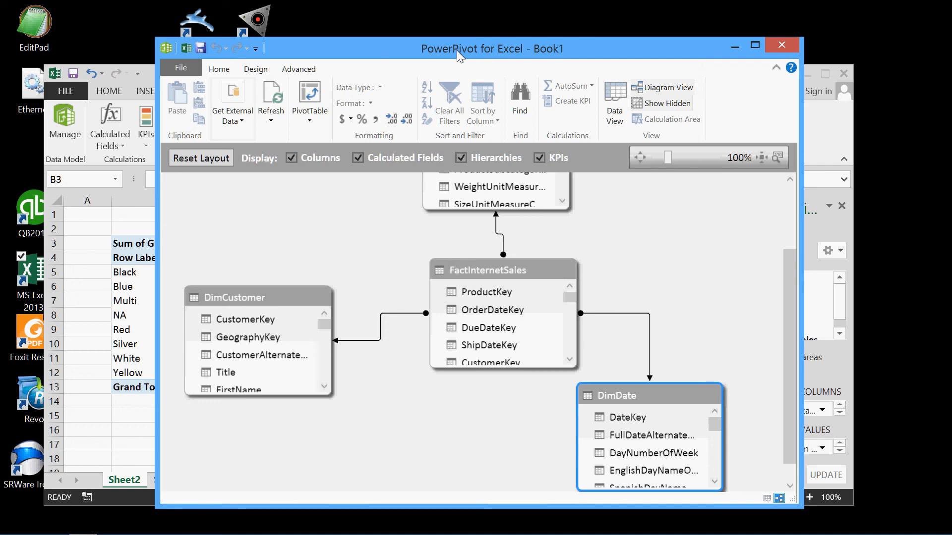
Step: Review the gross margin PivotTable in Excel and the GrossMargin formula in PowerPivot's Data View, finishing back in the Excel workbook
{"action": "left_click", "coordinate": [150, 67]}
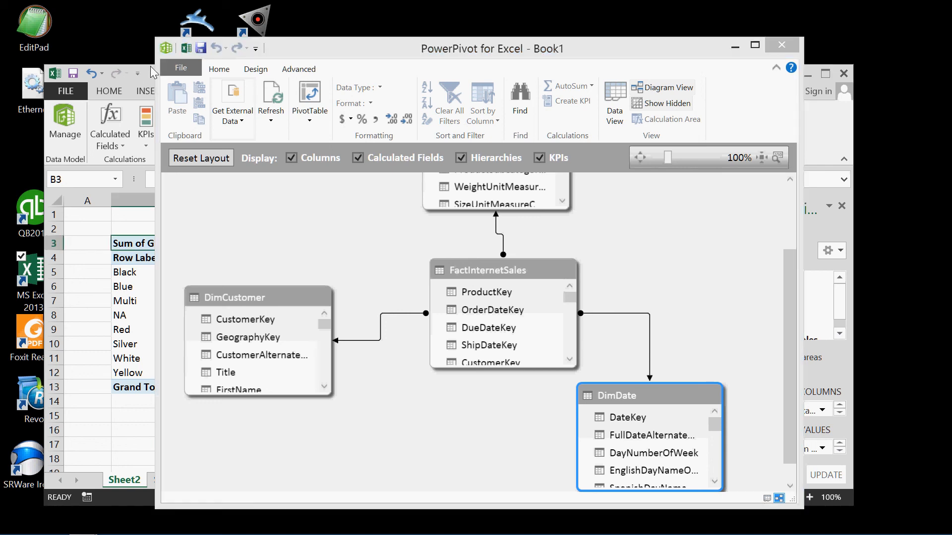
{"action": "left_click", "coordinate": [151, 71]}
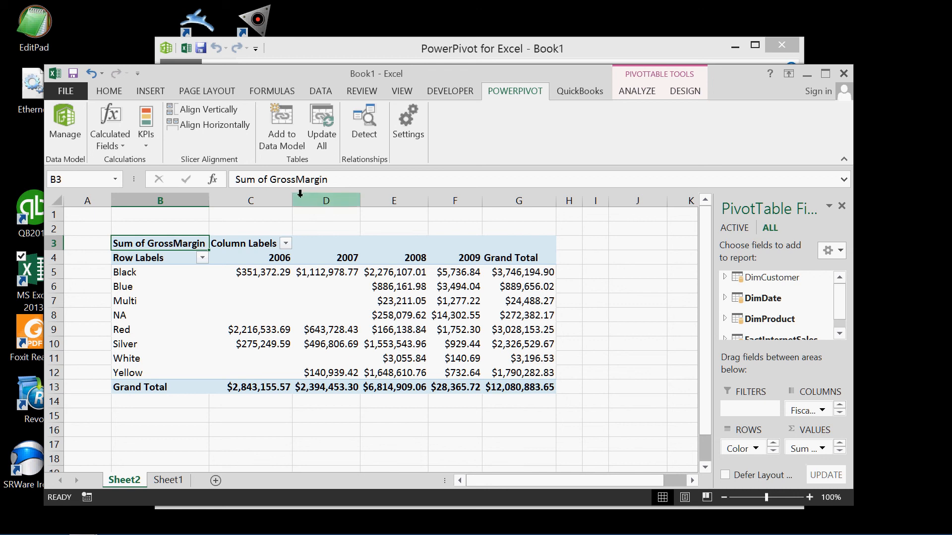
{"action": "left_click", "coordinate": [418, 51]}
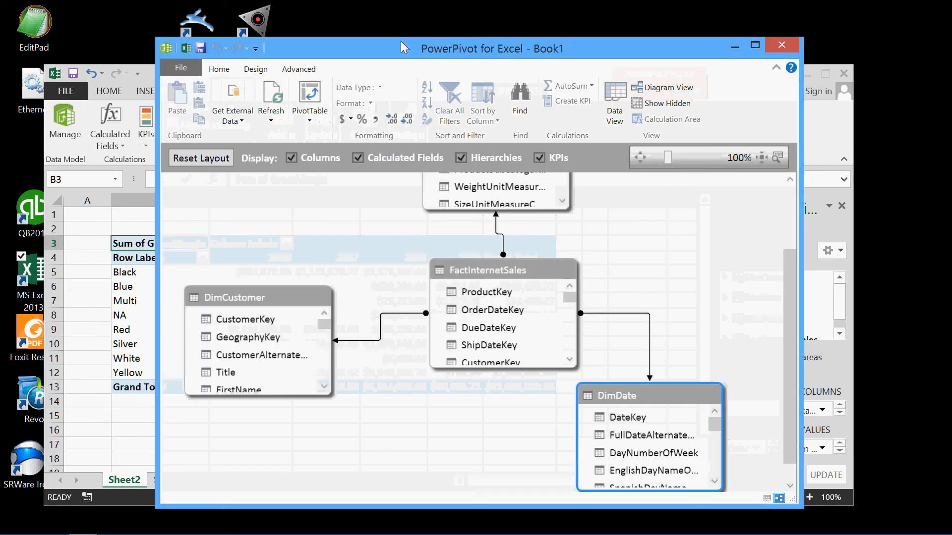
{"action": "left_click", "coordinate": [615, 100]}
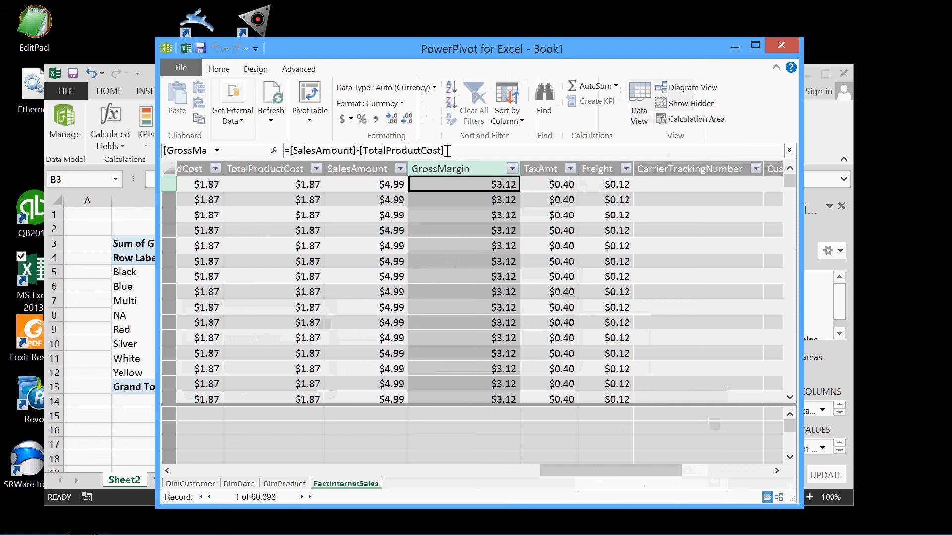
{"action": "left_click", "coordinate": [151, 75]}
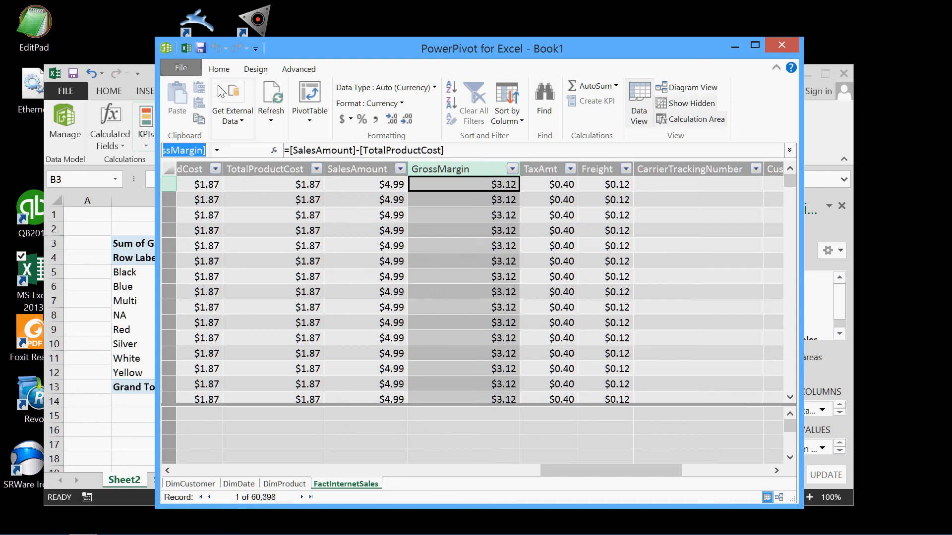
{"action": "left_click", "coordinate": [151, 73]}
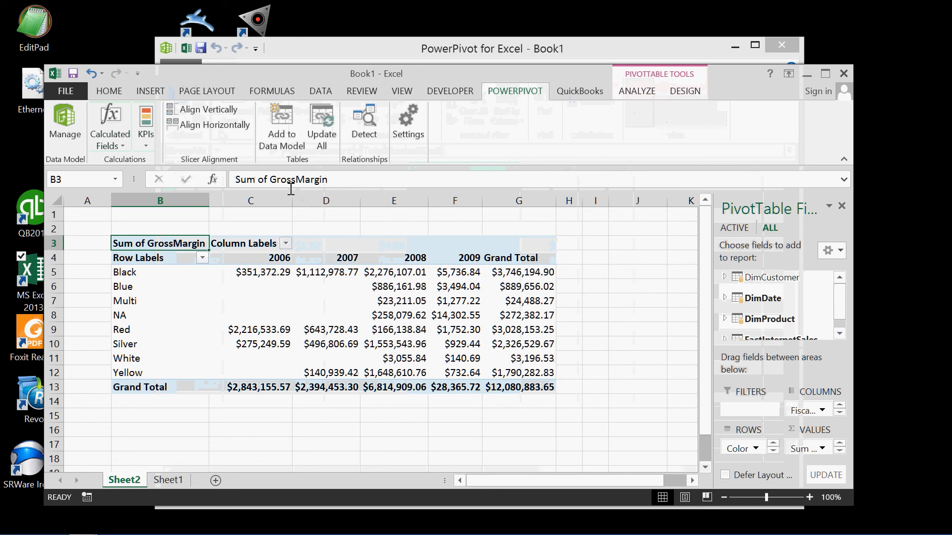